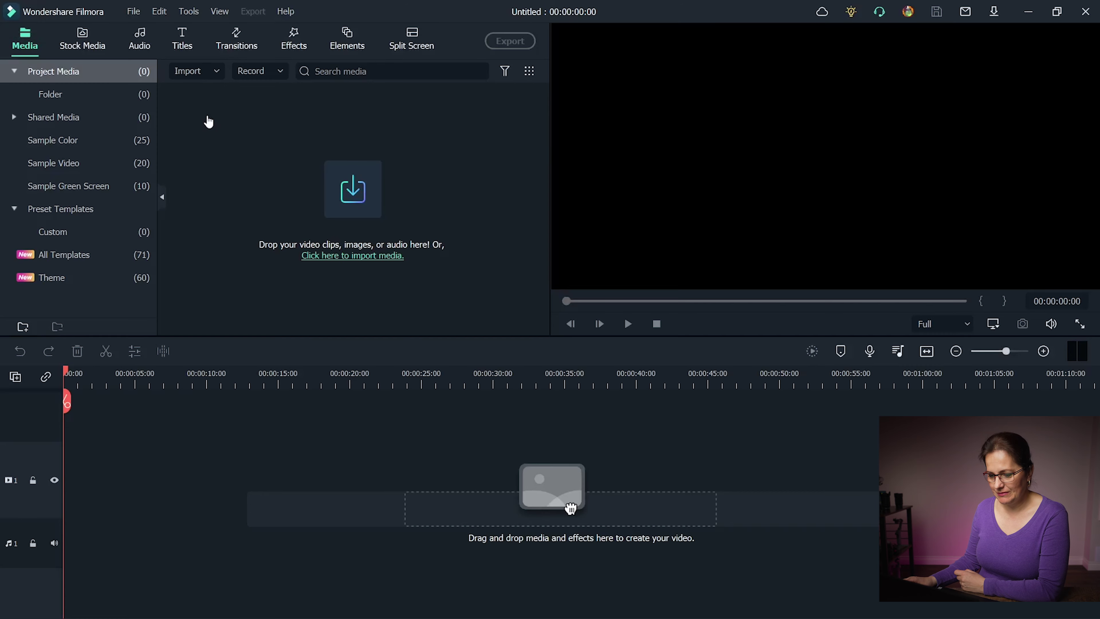
# Import 01speedramping onto the video track and show its Speed Ramping presets
pyautogui.doubleClick(206, 118)
pyautogui.doubleClick(420, 143)
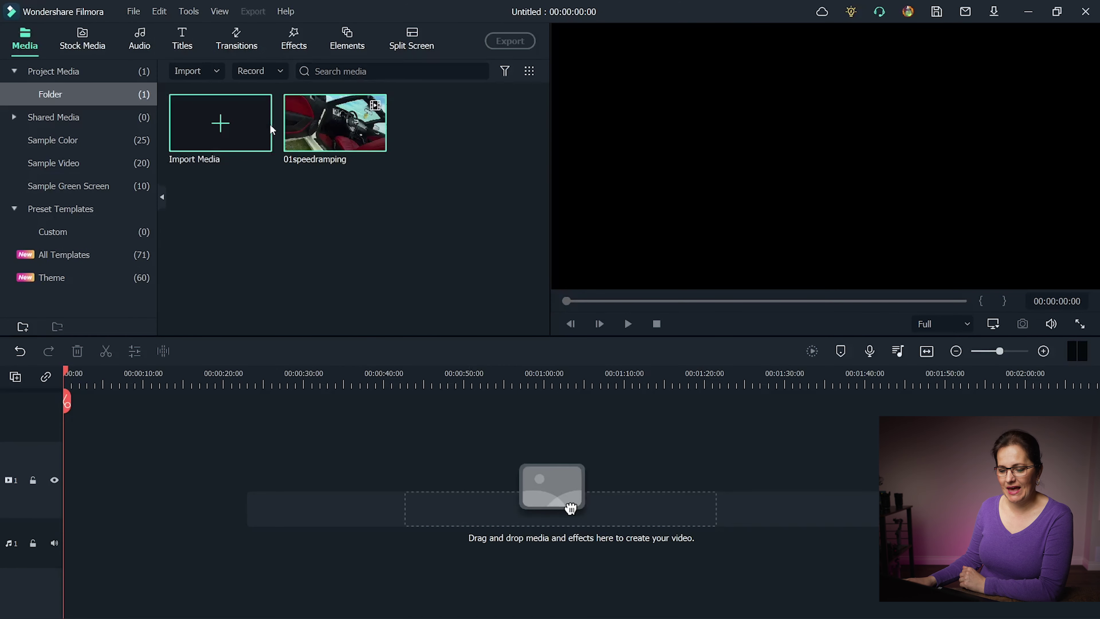
pyautogui.moveTo(571, 508); pyautogui.dragTo(571, 505)
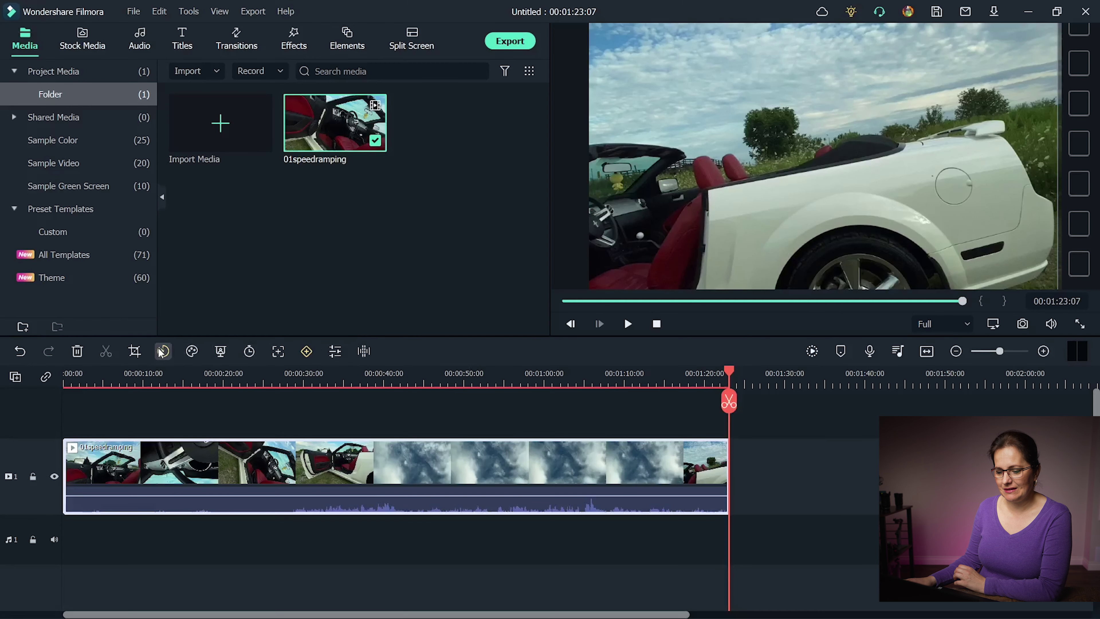
pyautogui.click(162, 351)
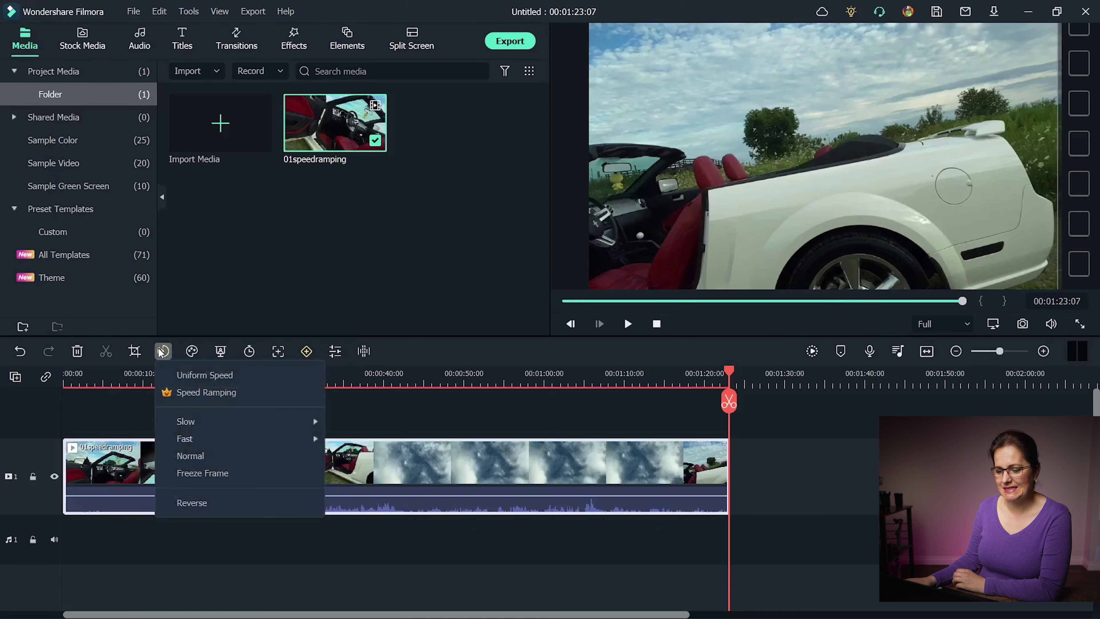
pyautogui.click(186, 392)
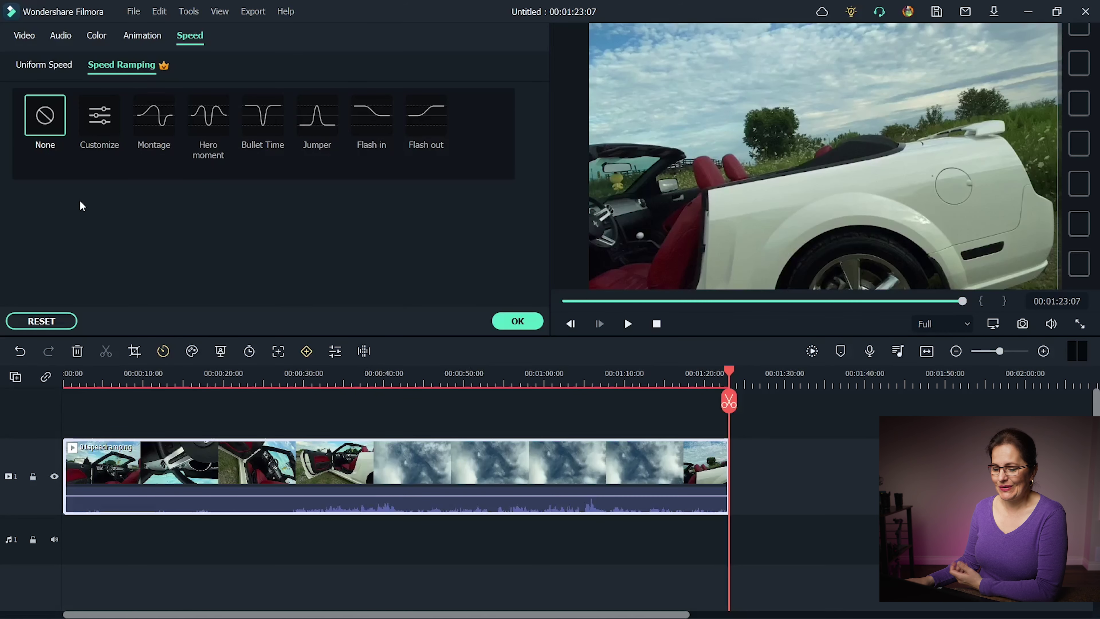
# Try Montage, Hero moment, Bullet Time, Jumper, Flash in and Flash out, ending on flat Customize
pyautogui.click(98, 121)
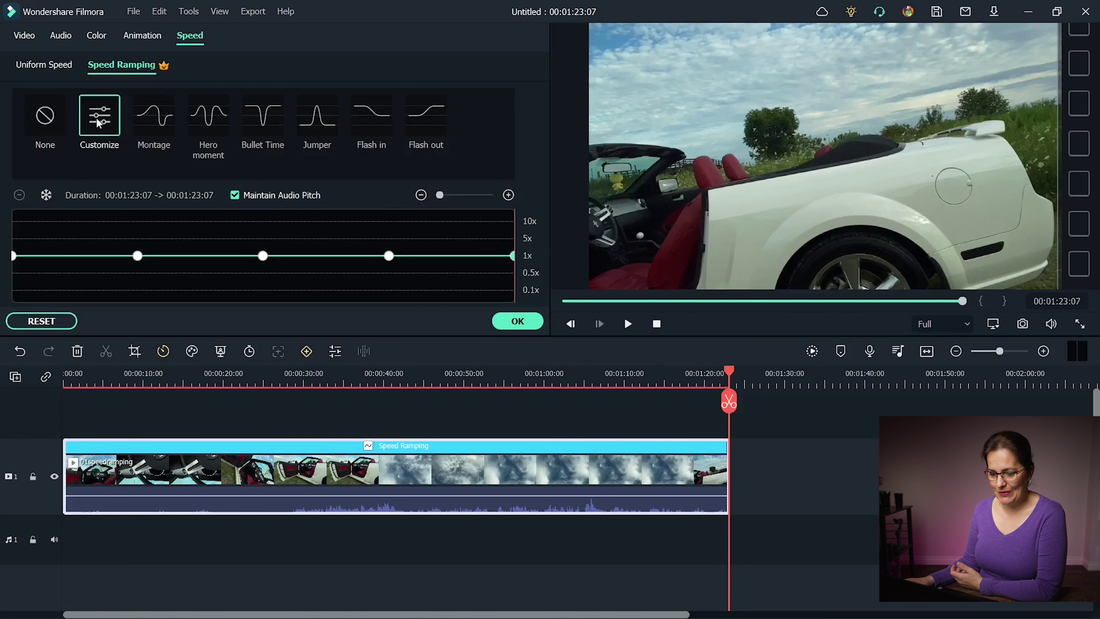
pyautogui.click(151, 116)
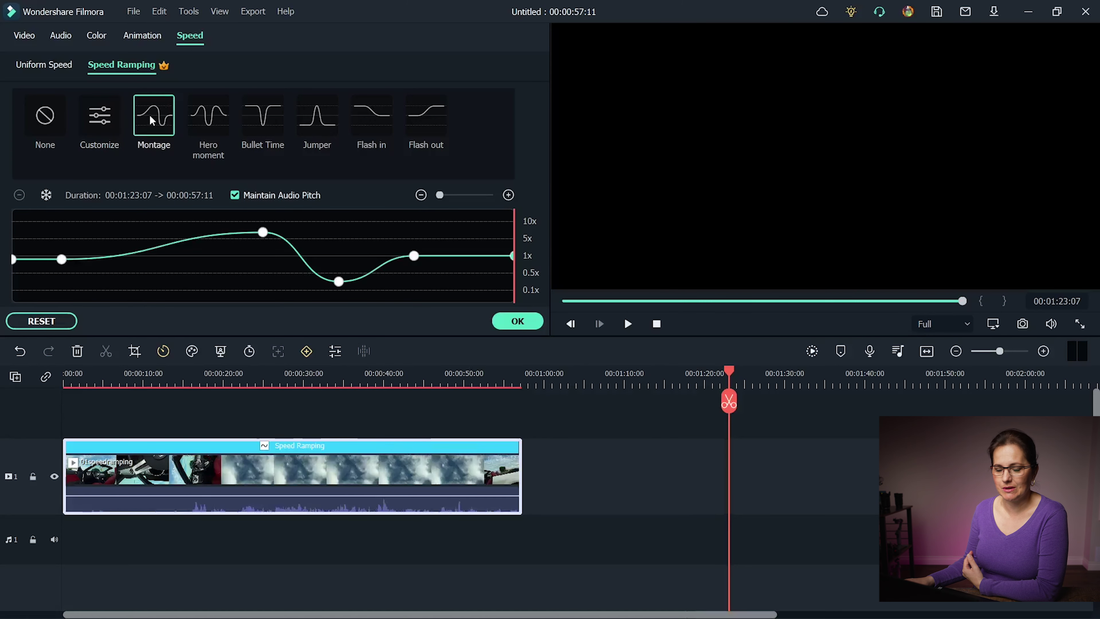
pyautogui.click(214, 115)
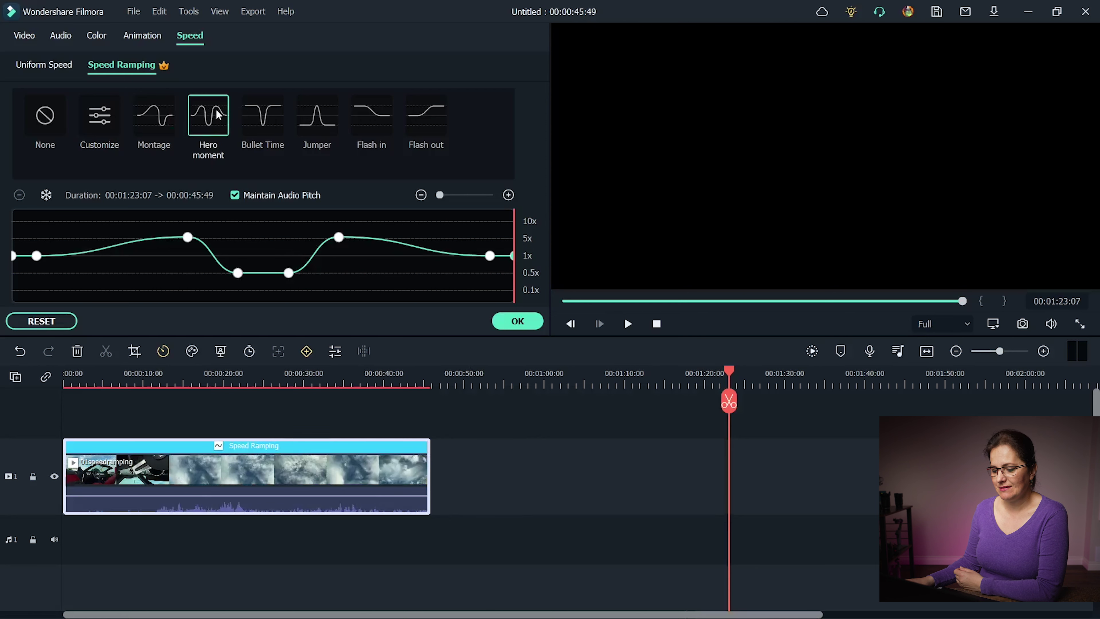
pyautogui.click(260, 123)
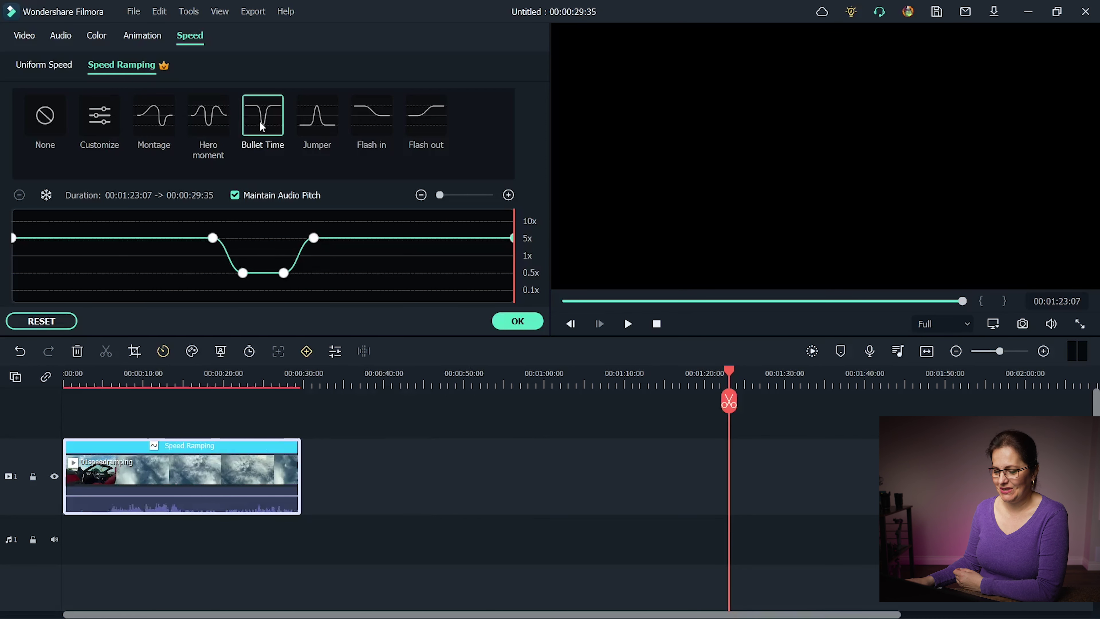
pyautogui.click(328, 122)
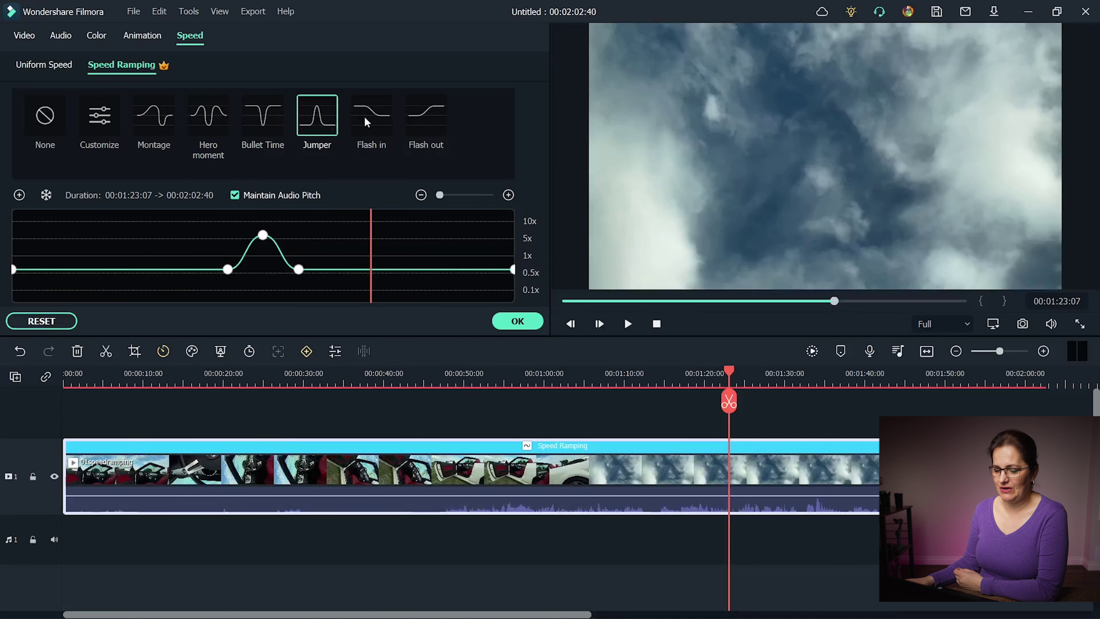
pyautogui.click(364, 116)
pyautogui.click(425, 125)
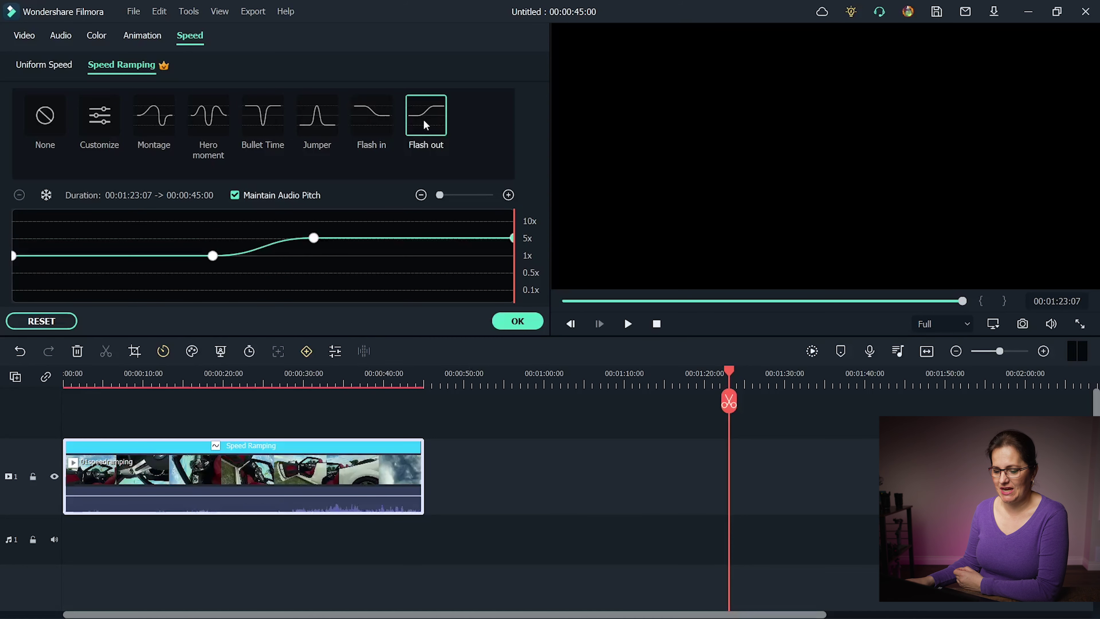
pyautogui.click(106, 131)
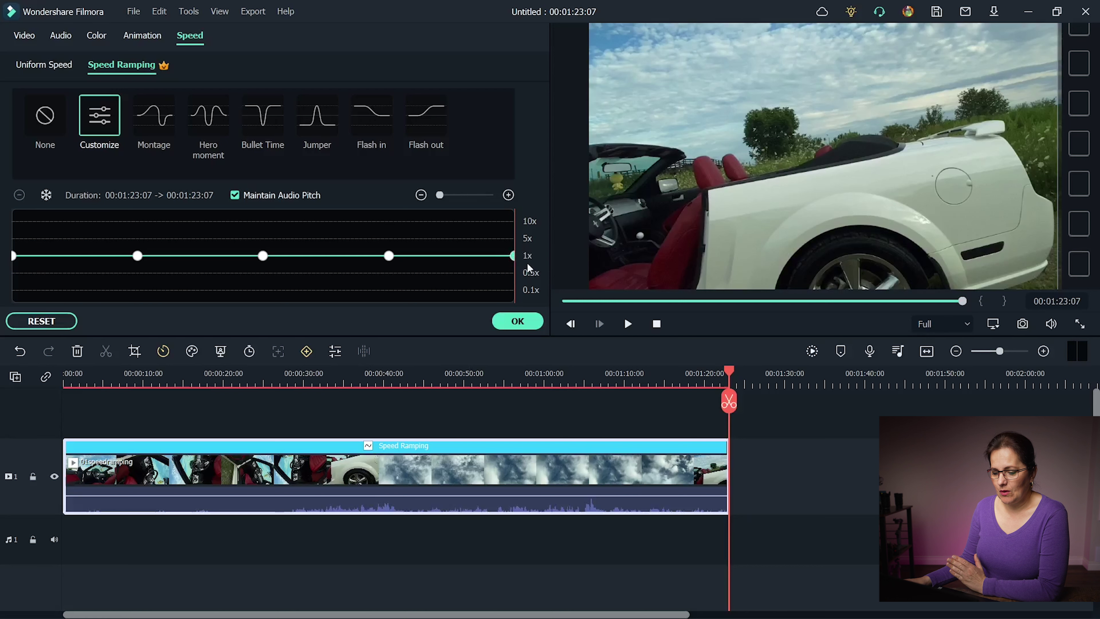
# Raise the middle speed keypoint to about 10x, shift the left point, and remove and add keypoints
pyautogui.click(263, 256)
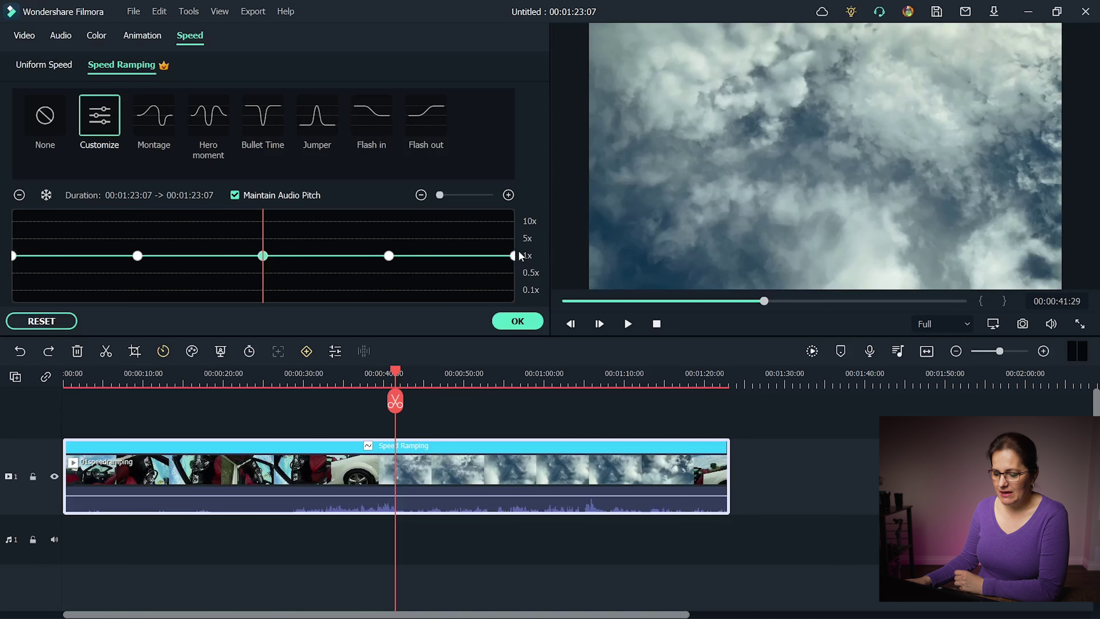
pyautogui.moveTo(263, 255)
pyautogui.mouseDown()
pyautogui.moveTo(260, 220)
pyautogui.moveTo(259, 291)
pyautogui.mouseUp()
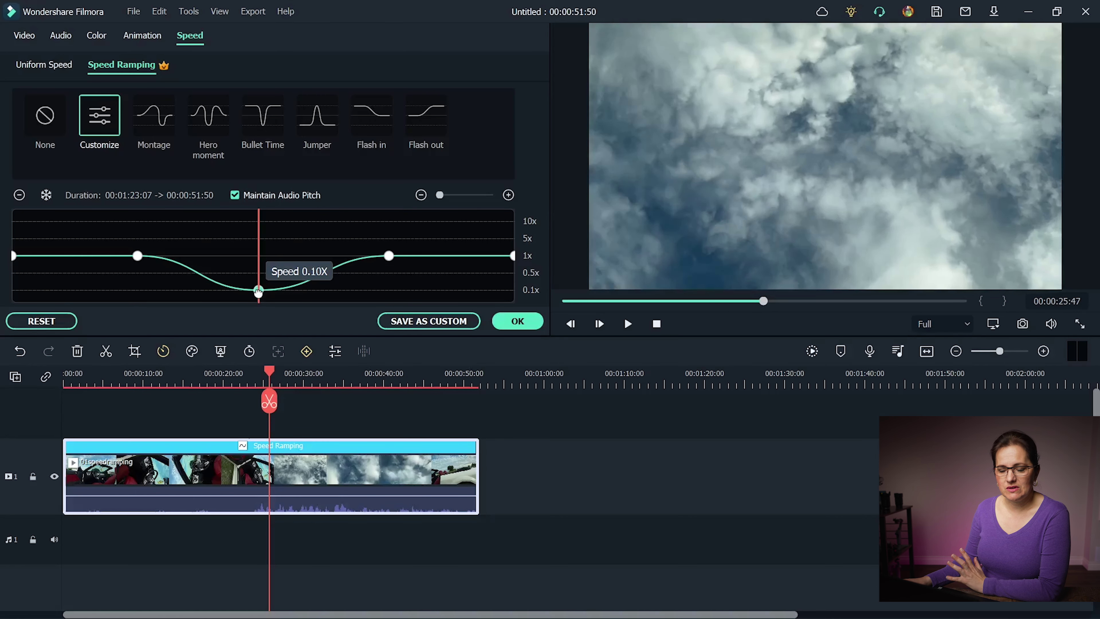
pyautogui.moveTo(258, 292); pyautogui.dragTo(257, 223)
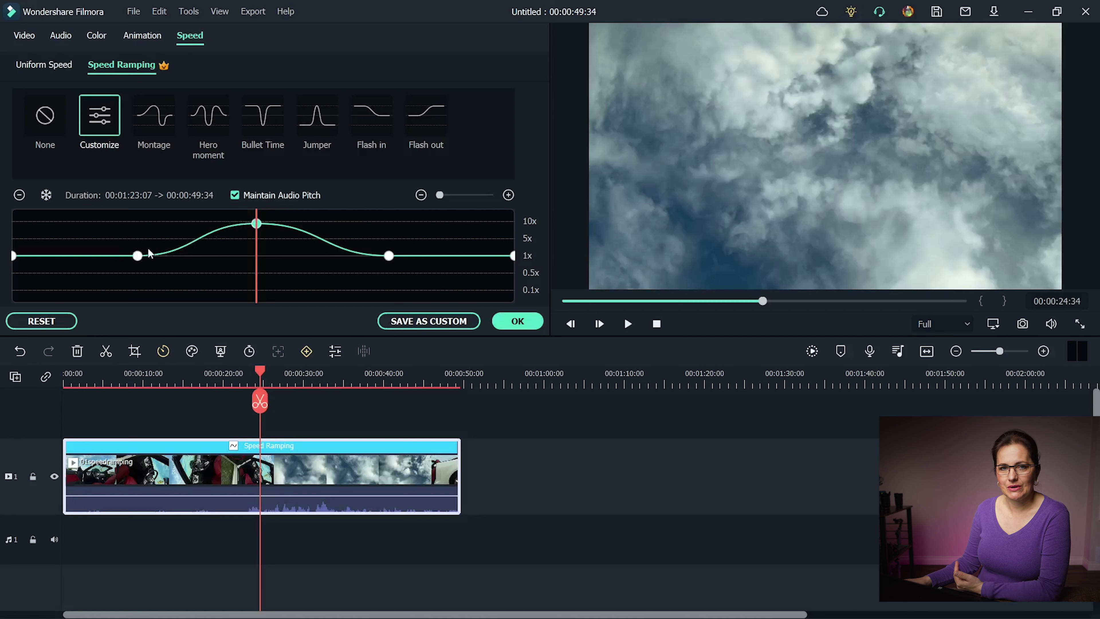
pyautogui.moveTo(139, 256)
pyautogui.mouseDown()
pyautogui.moveTo(161, 255)
pyautogui.moveTo(114, 259)
pyautogui.moveTo(182, 255)
pyautogui.moveTo(157, 255)
pyautogui.mouseUp()
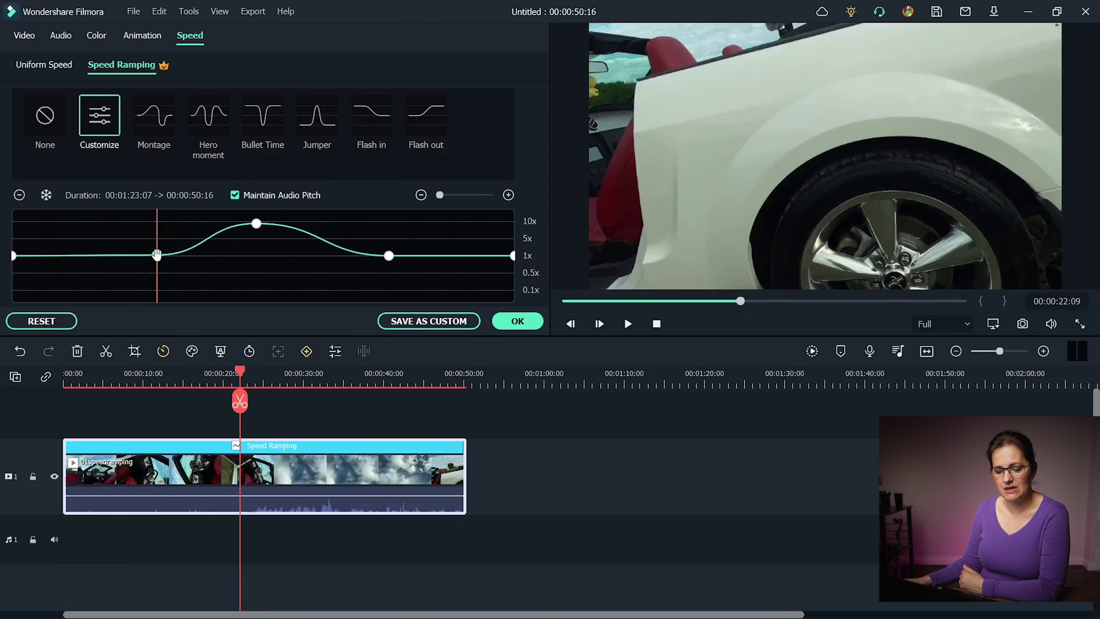
pyautogui.click(20, 195)
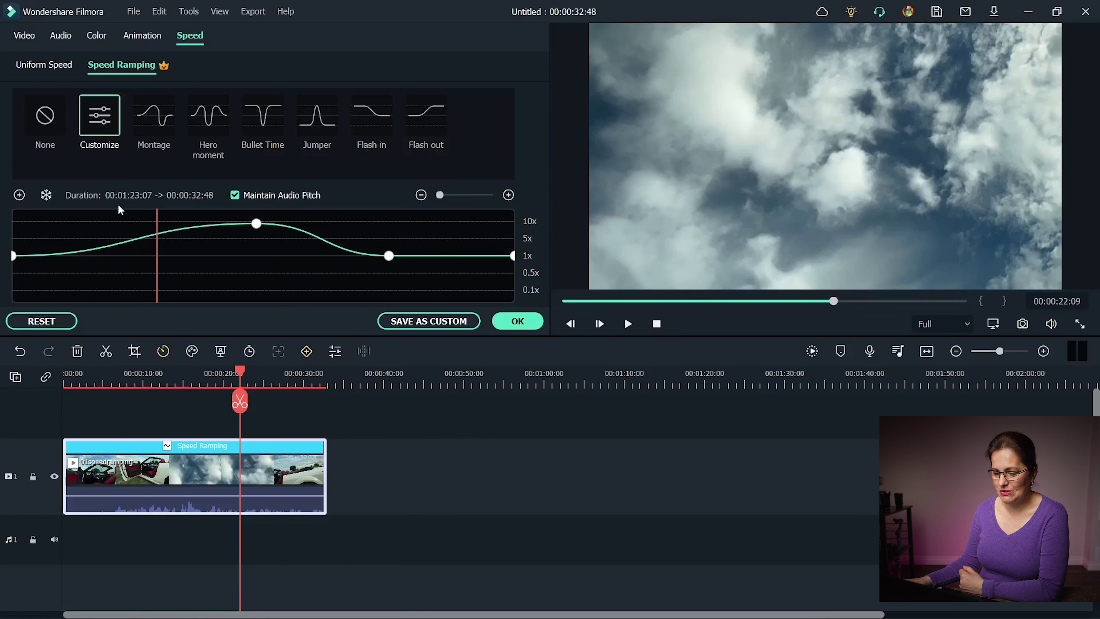
pyautogui.click(125, 222)
pyautogui.click(20, 195)
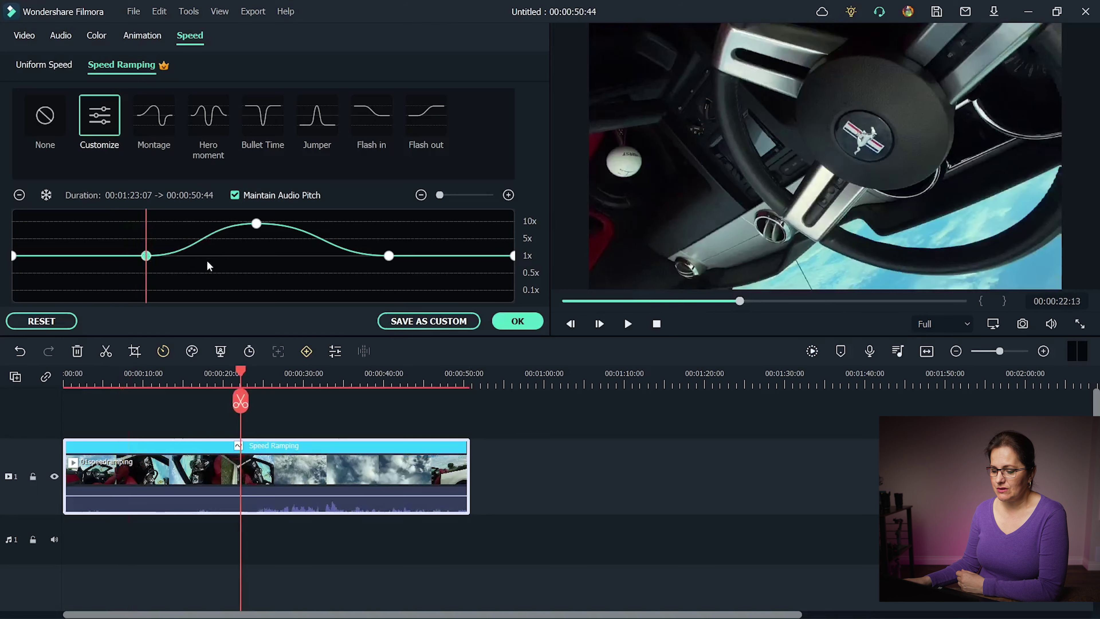
# Reset the curve, raise the middle point to 10x, and add a 2.0 s freeze frame
pyautogui.click(41, 322)
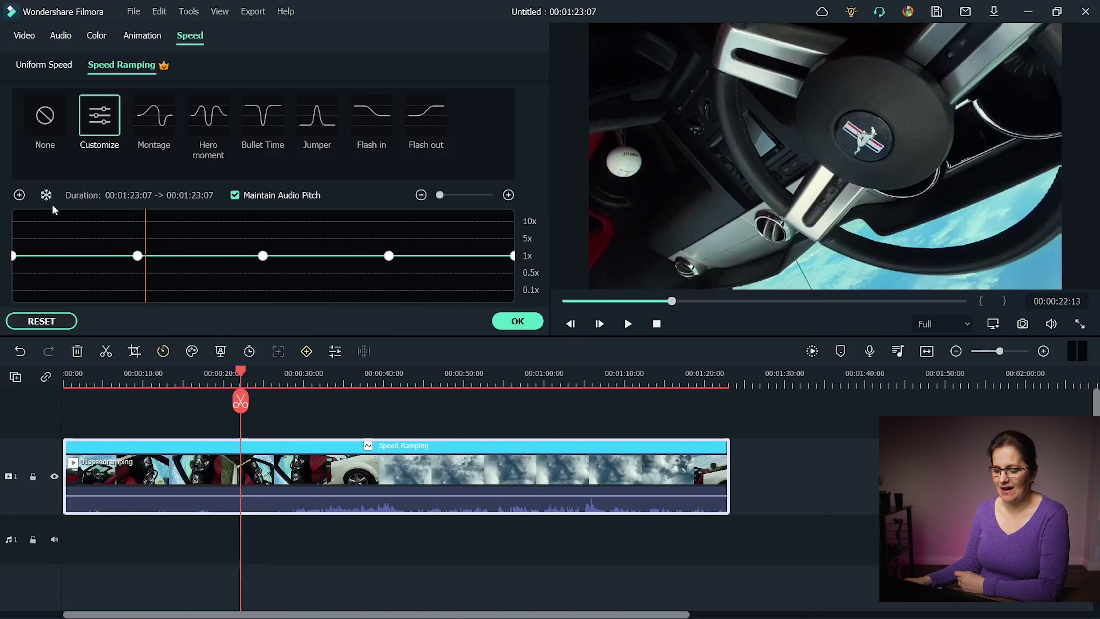
pyautogui.moveTo(260, 256); pyautogui.dragTo(259, 222)
pyautogui.click(47, 196)
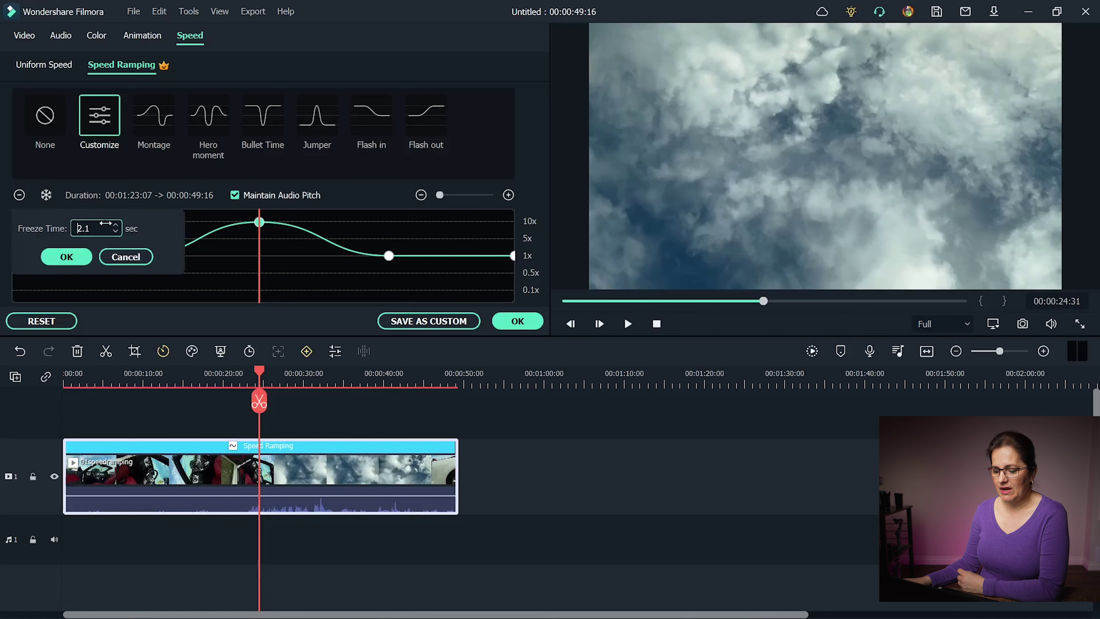
pyautogui.click(116, 225)
pyautogui.click(116, 225)
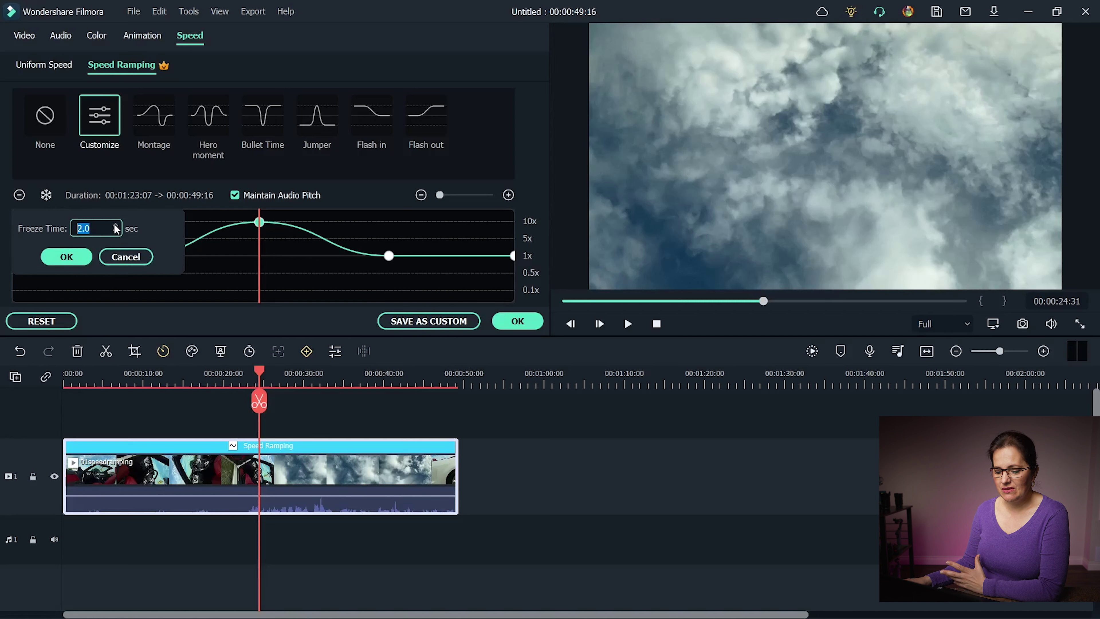
pyautogui.click(67, 258)
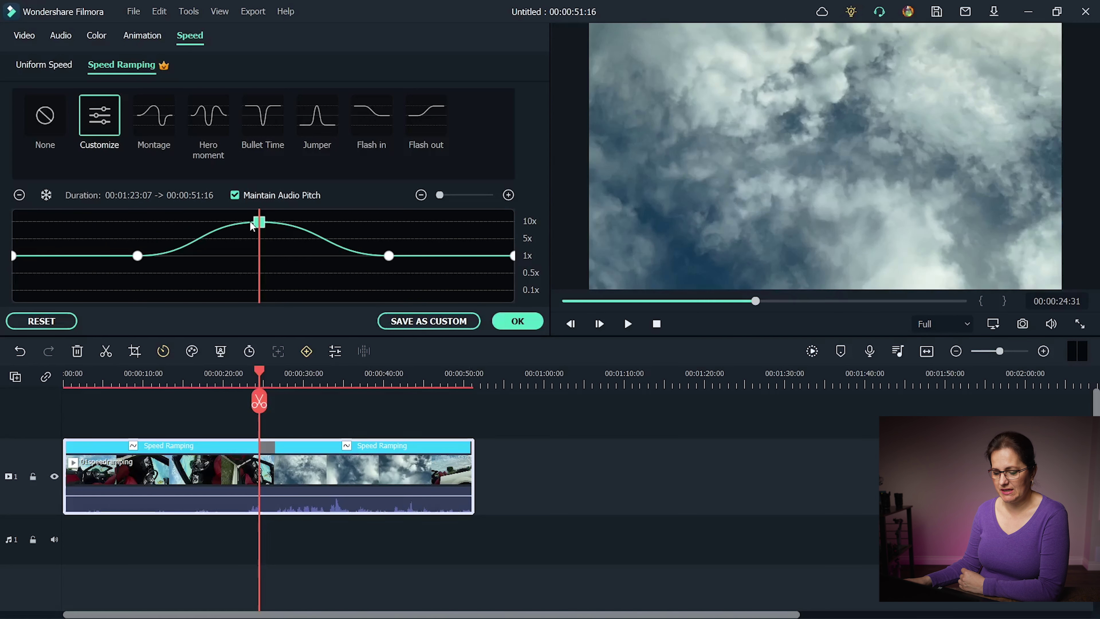
pyautogui.click(19, 195)
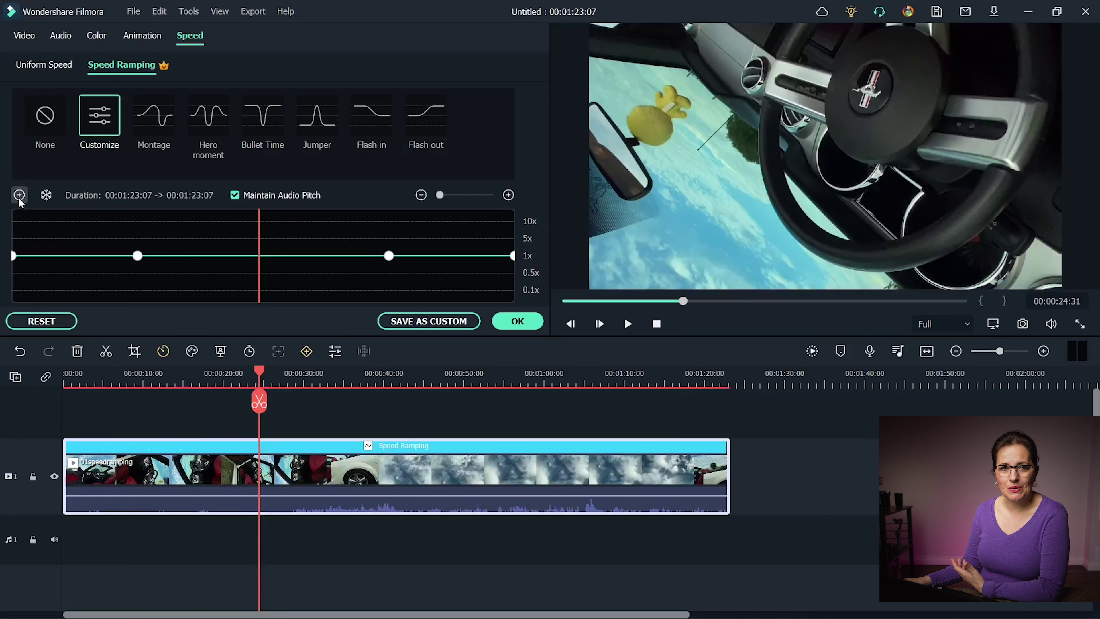
pyautogui.hotkey('ctrl', 'z')
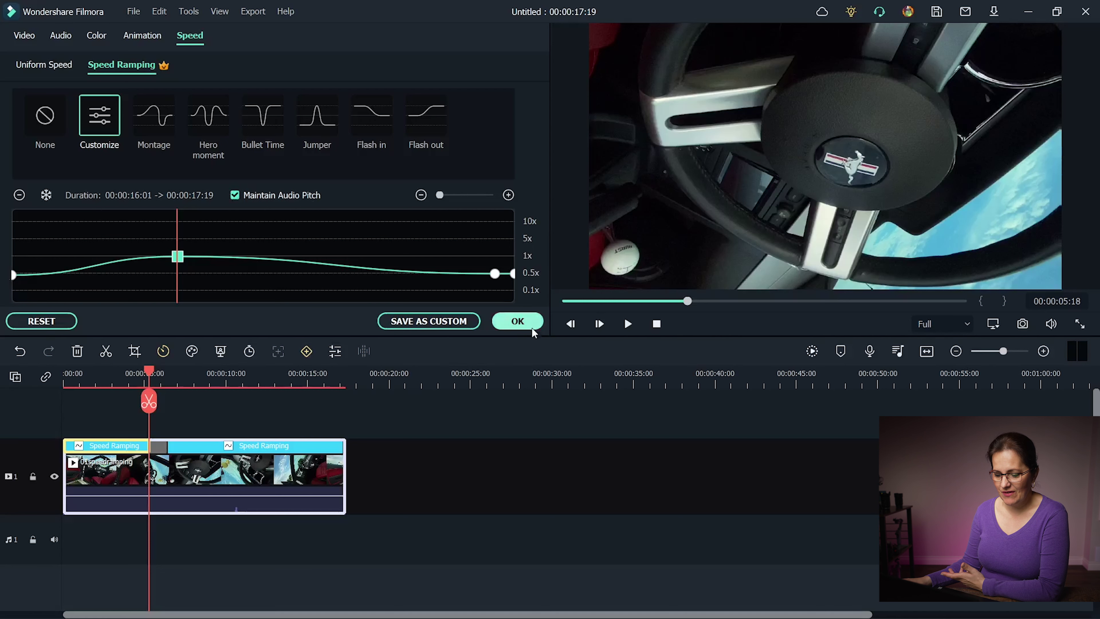
# Apply the speed ramp, check the freeze segment's duration without changes, then show the Effects library
pyautogui.click(518, 321)
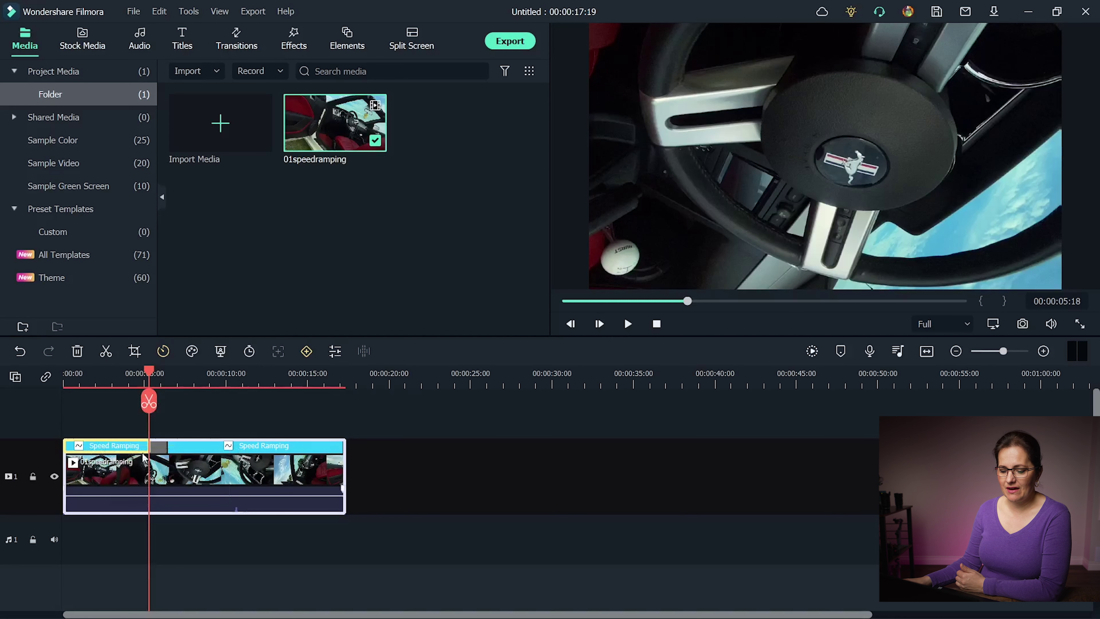
pyautogui.rightClick(162, 450)
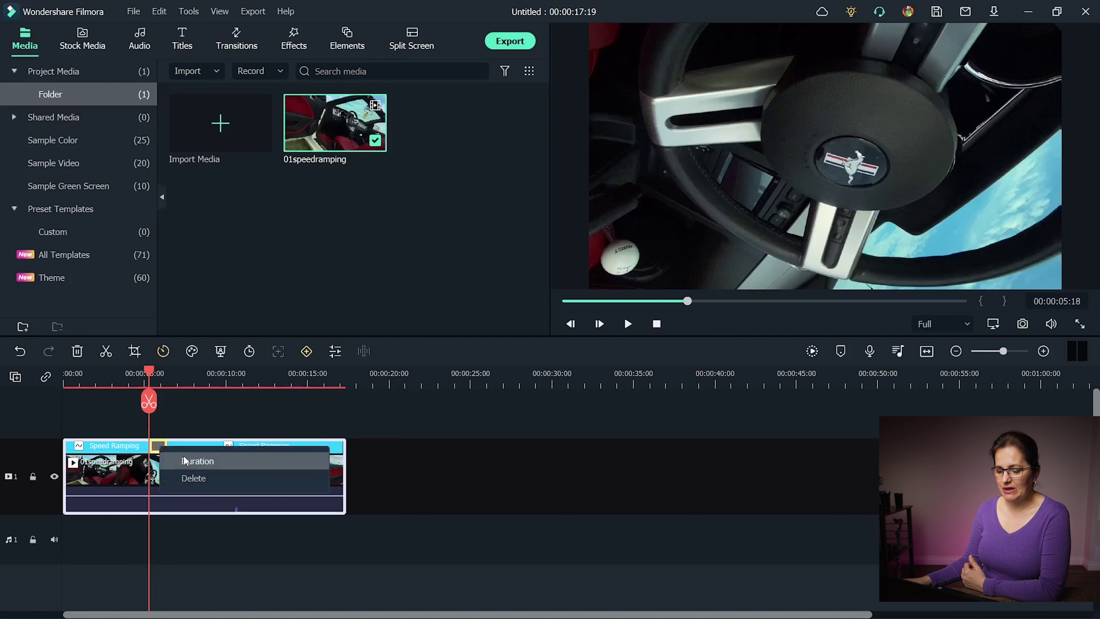
pyautogui.click(225, 465)
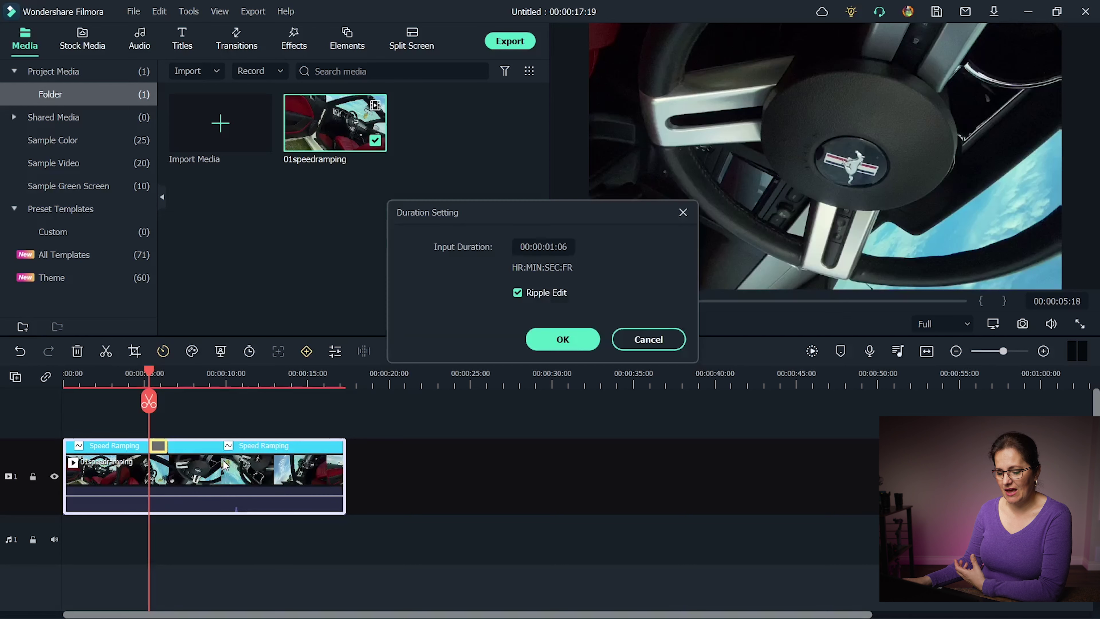
pyautogui.click(648, 340)
pyautogui.click(155, 424)
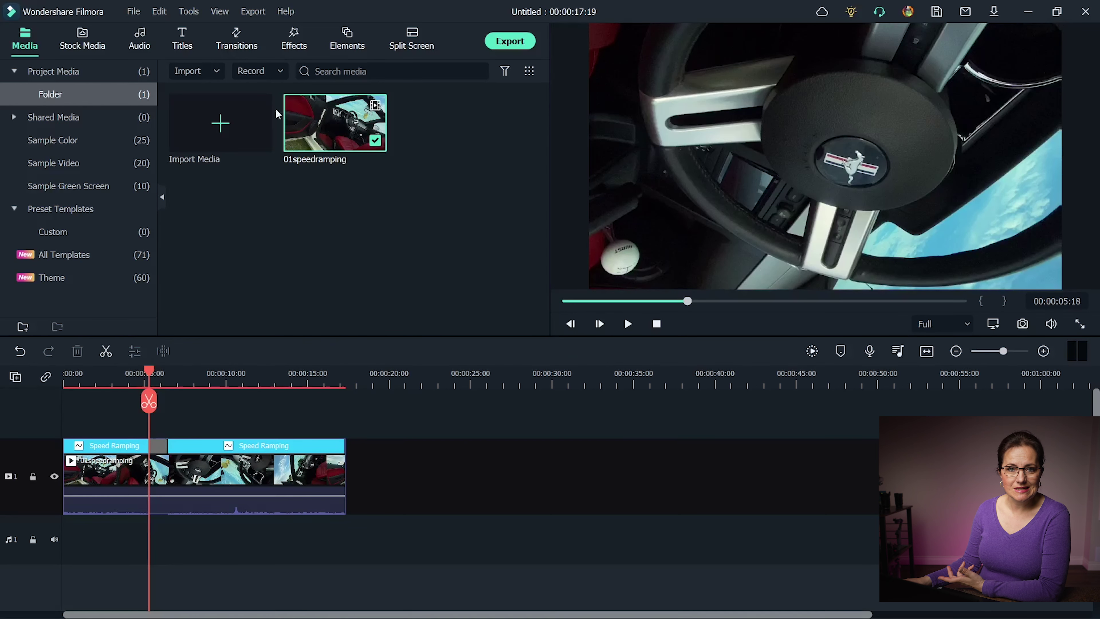
pyautogui.click(295, 41)
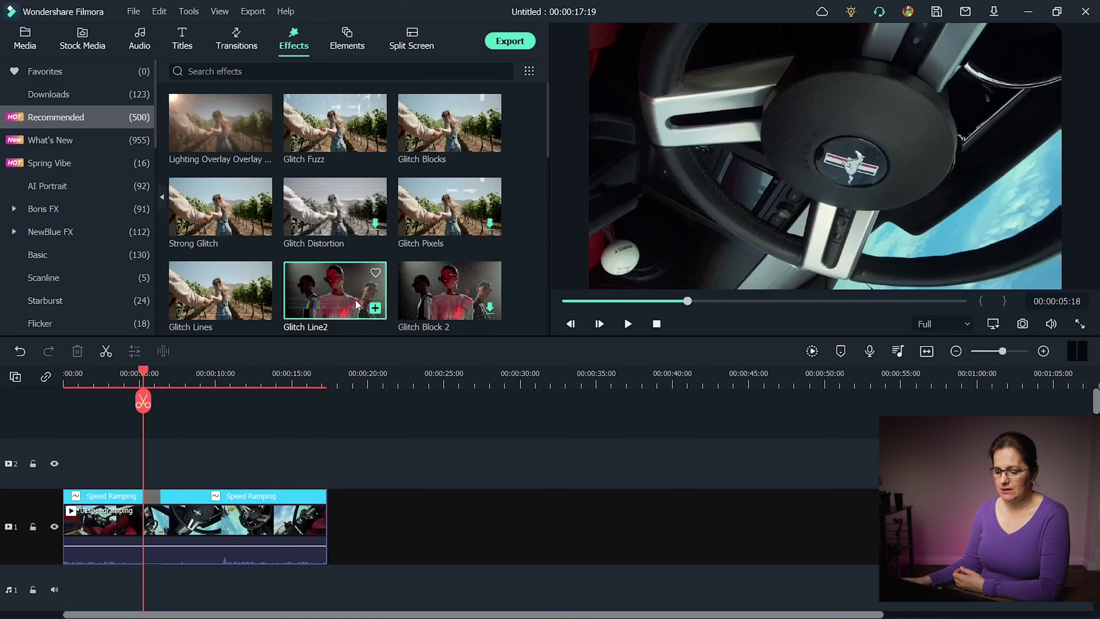
# Put Glitch Line2 on track 2, trim it to a brief flash, and scrub to preview
pyautogui.click(375, 308)
pyautogui.moveTo(183, 473); pyautogui.dragTo(180, 513)
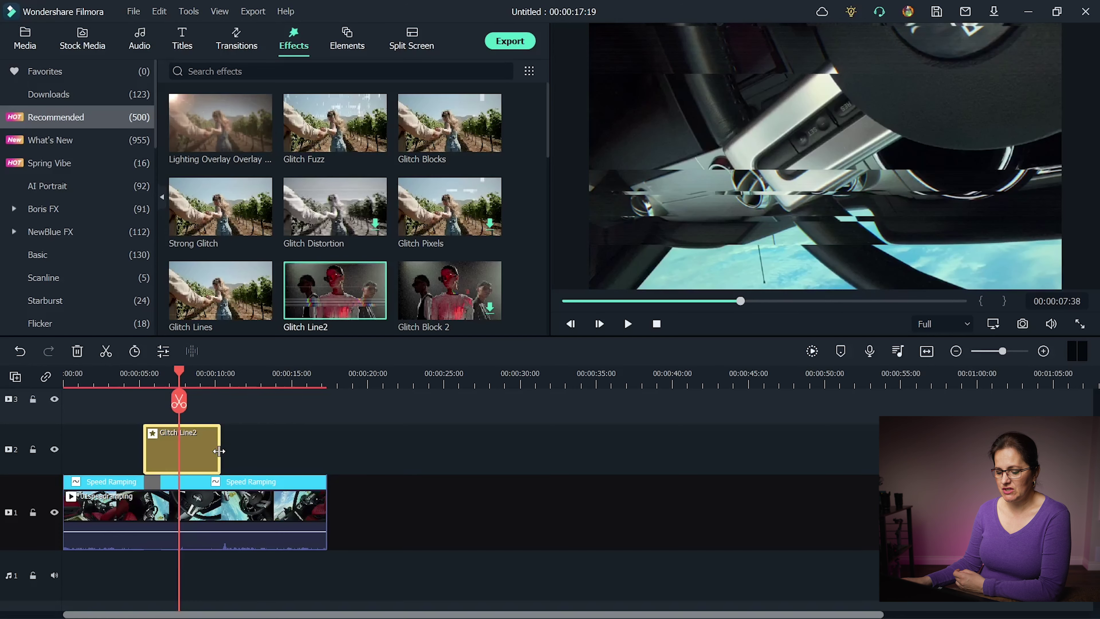
pyautogui.moveTo(164, 468); pyautogui.dragTo(163, 468)
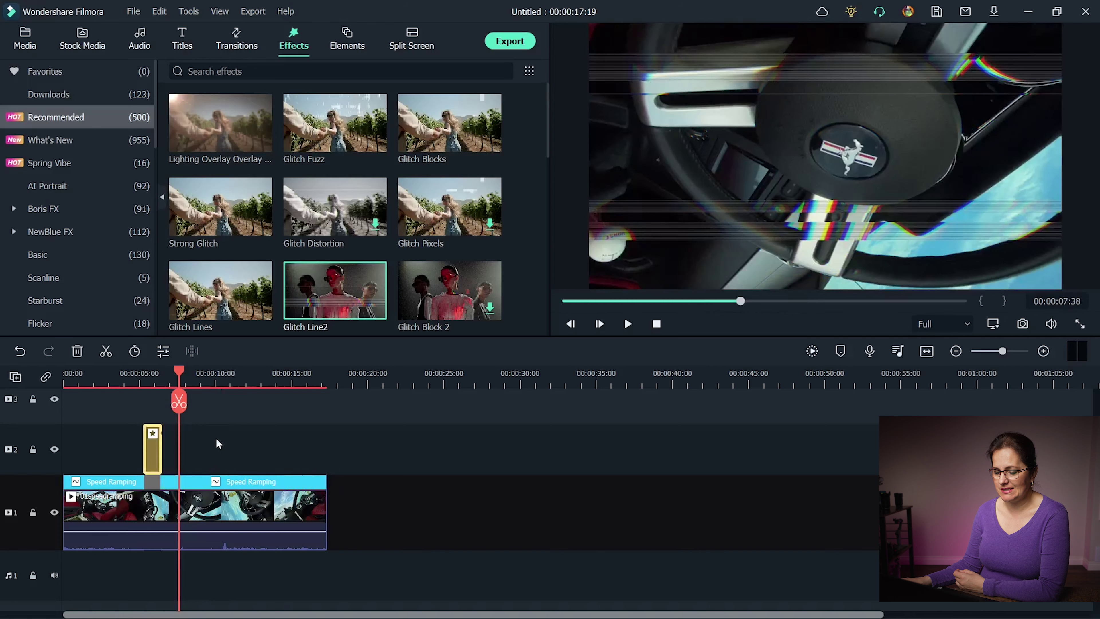
pyautogui.click(167, 373)
pyautogui.moveTo(168, 374); pyautogui.dragTo(138, 374)
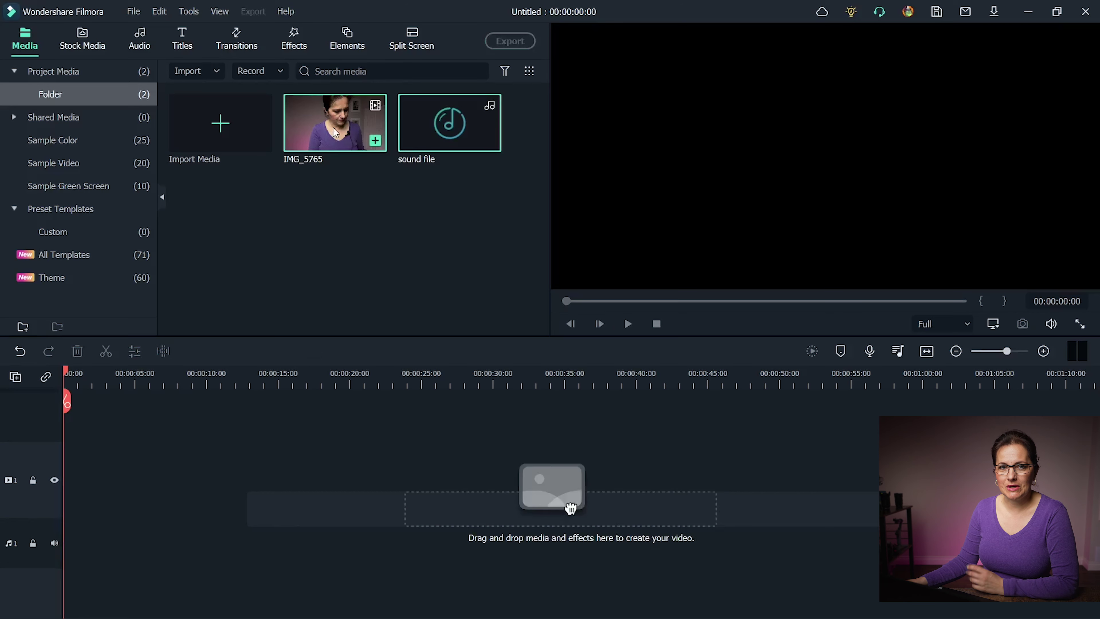
pyautogui.moveTo(334, 128); pyautogui.dragTo(118, 456)
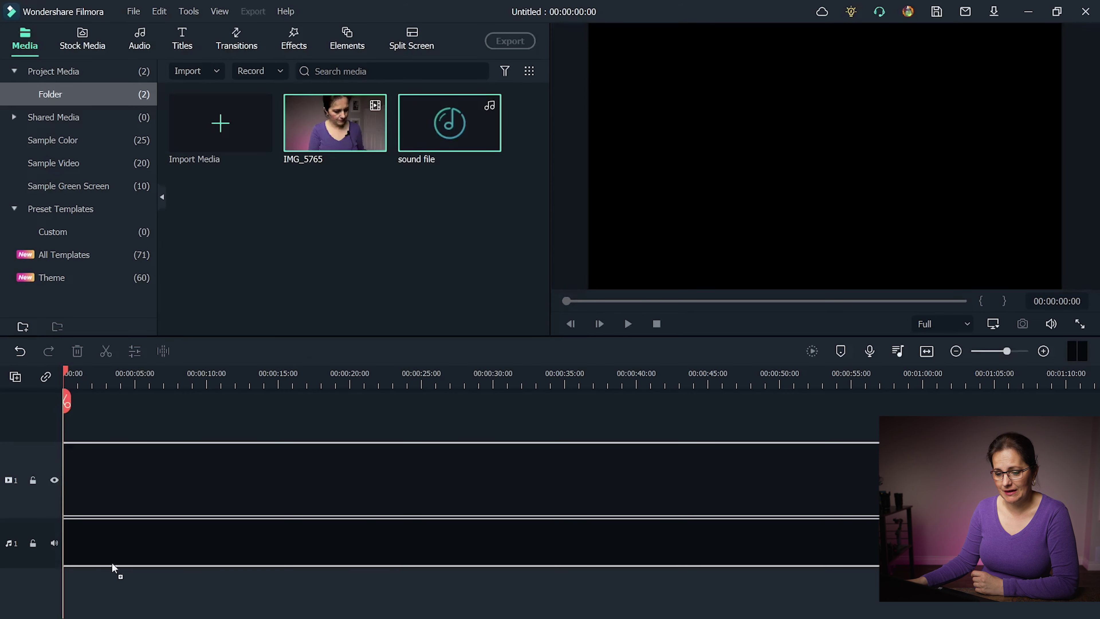
# Select the IMG_5765 video and sound clips together and auto-synchronize them
pyautogui.click(454, 596)
pyautogui.hotkey('ctrl', '-')
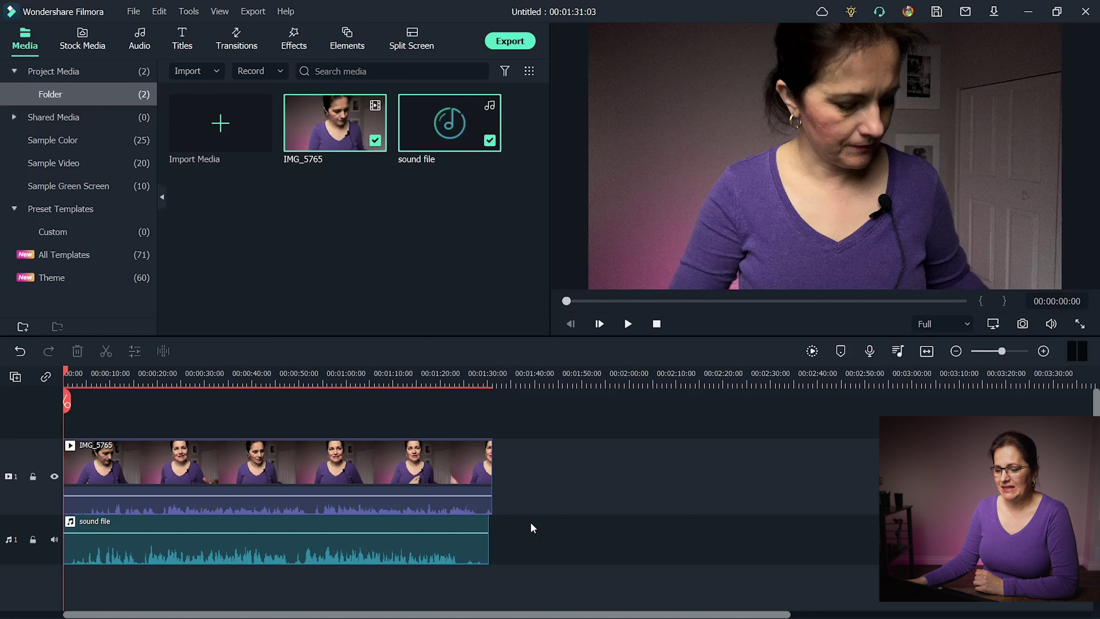
pyautogui.moveTo(498, 512); pyautogui.dragTo(392, 451)
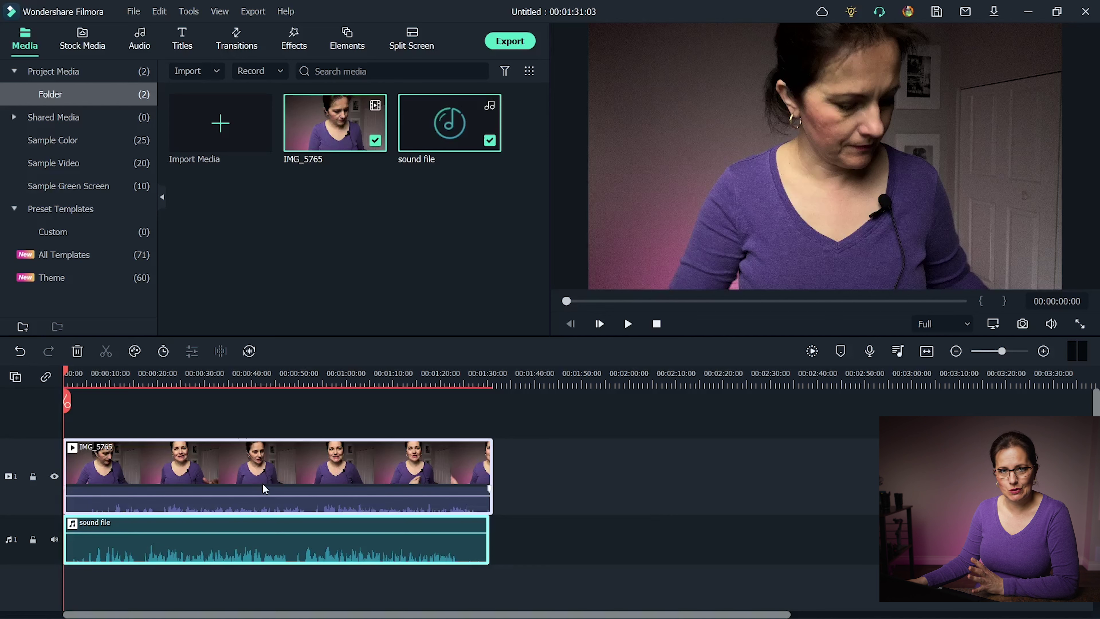
pyautogui.rightClick(260, 468)
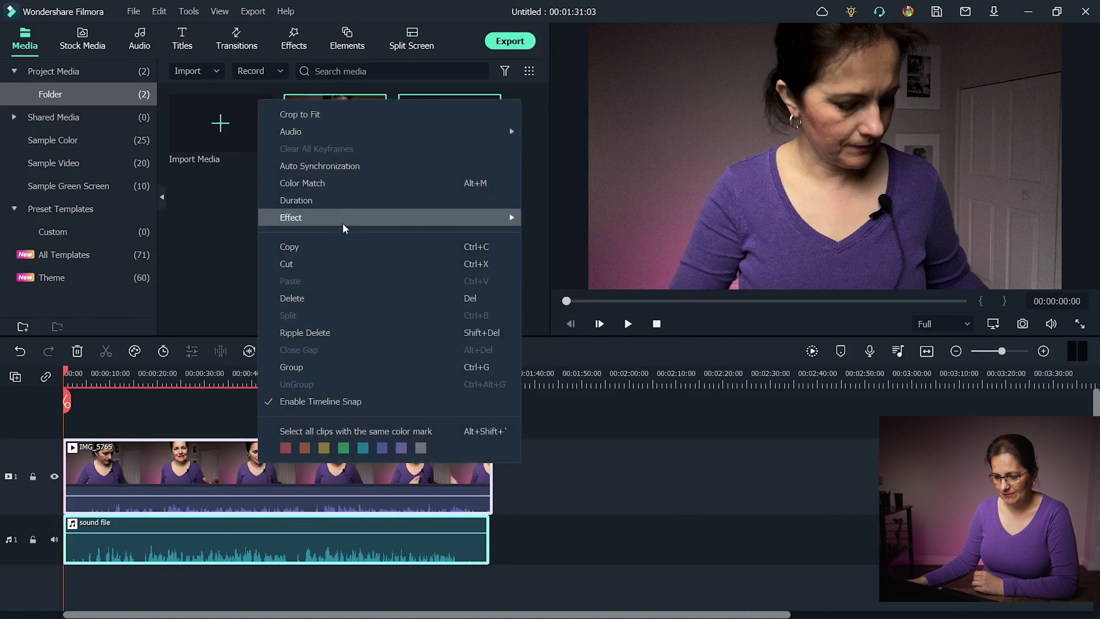
pyautogui.click(343, 169)
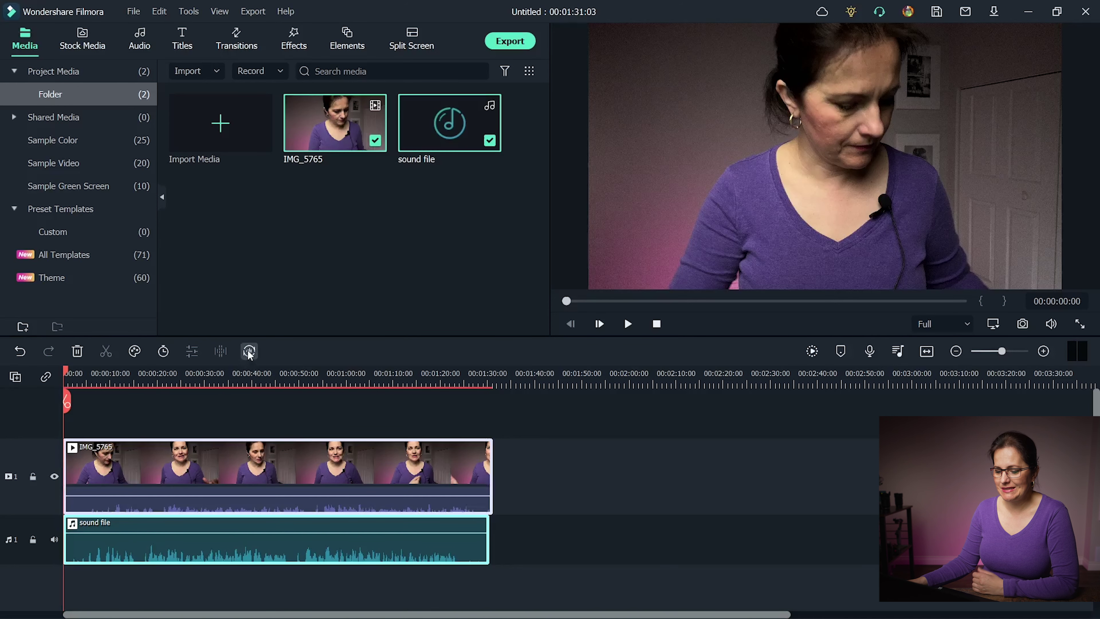
pyautogui.click(250, 352)
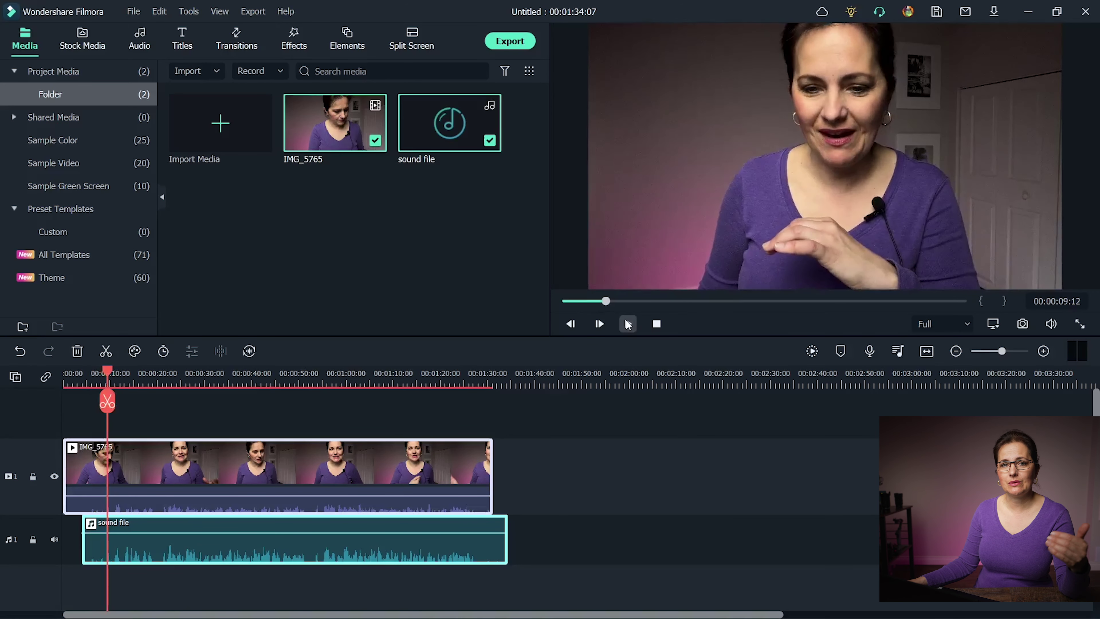
# Mute the IMG_5765 video clip's own audio
pyautogui.click(317, 454)
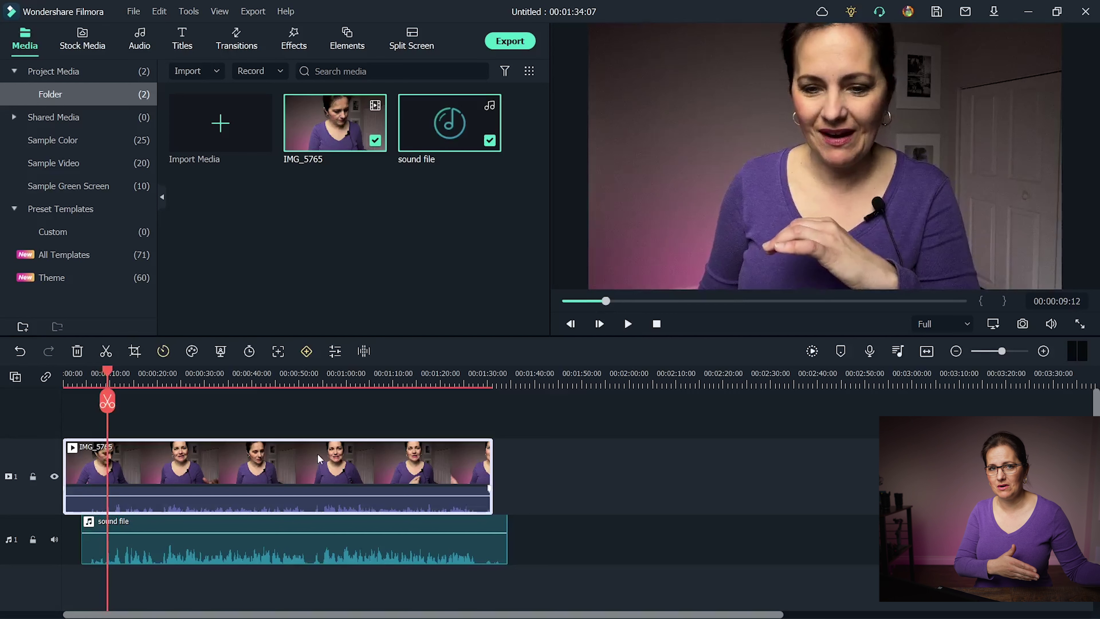
pyautogui.rightClick(294, 469)
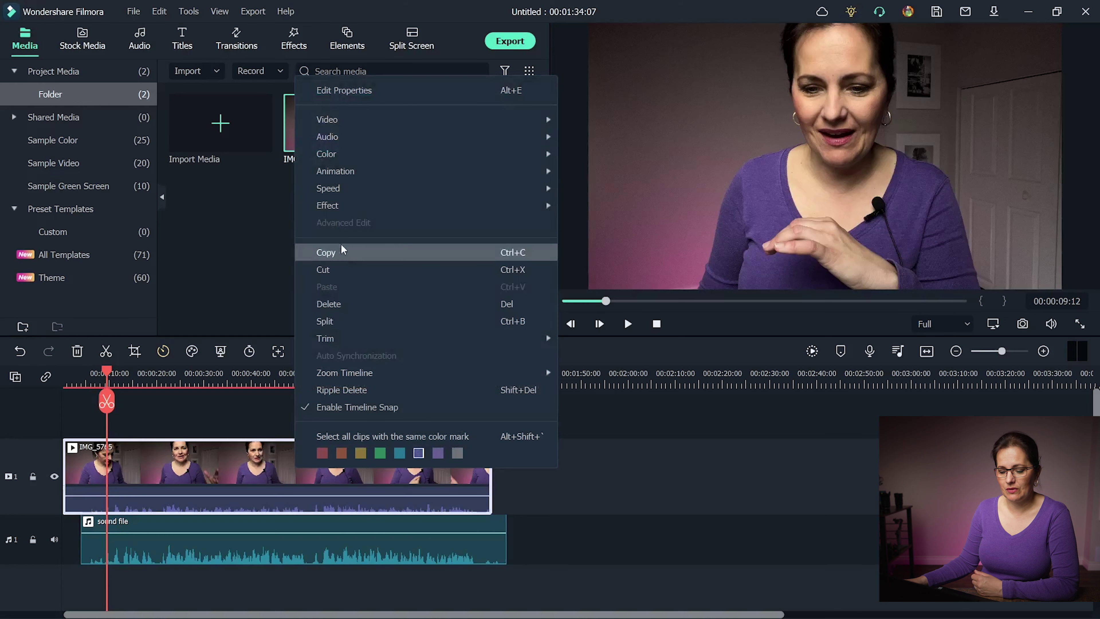
pyautogui.moveTo(337, 137)
pyautogui.click(605, 191)
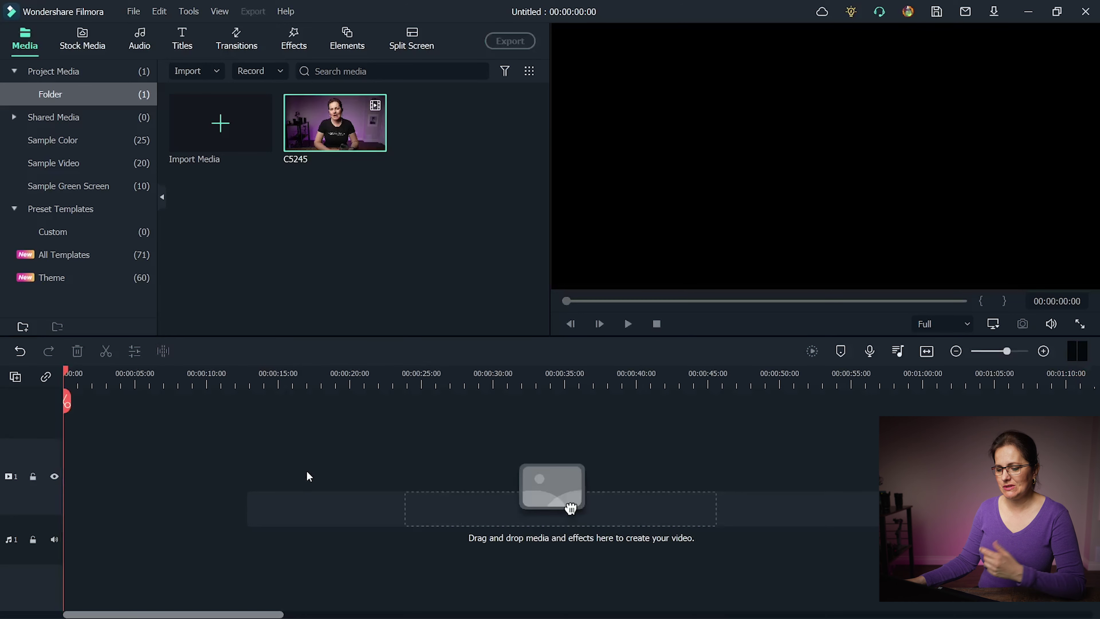
# Add C5245 to the timeline and open Silence Detection from its Audio options
pyautogui.click(376, 141)
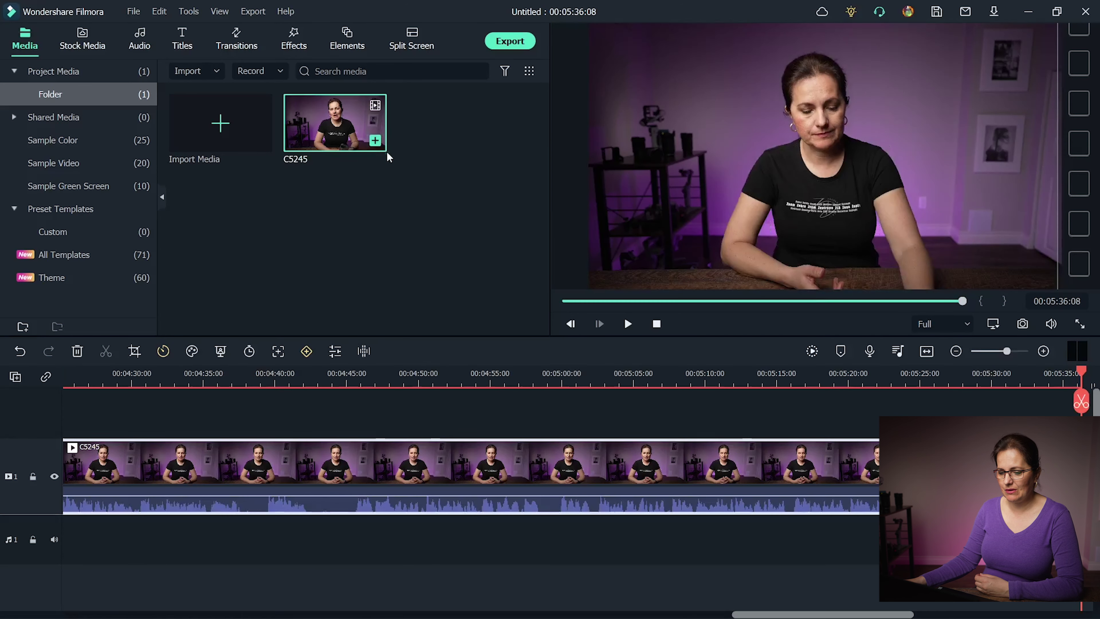
pyautogui.click(227, 377)
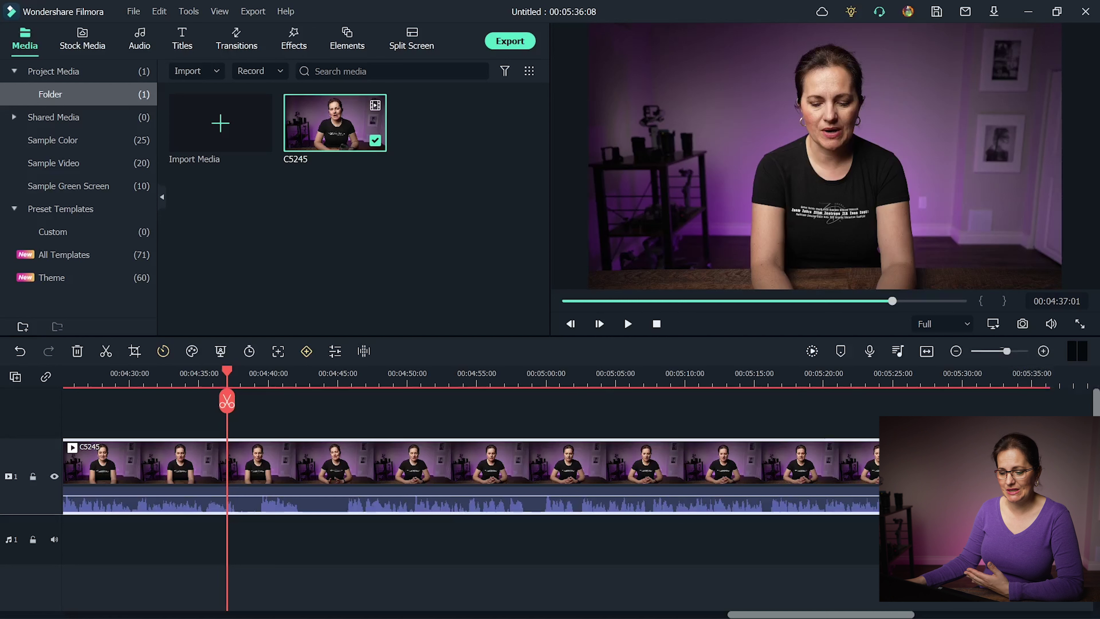
pyautogui.rightClick(493, 474)
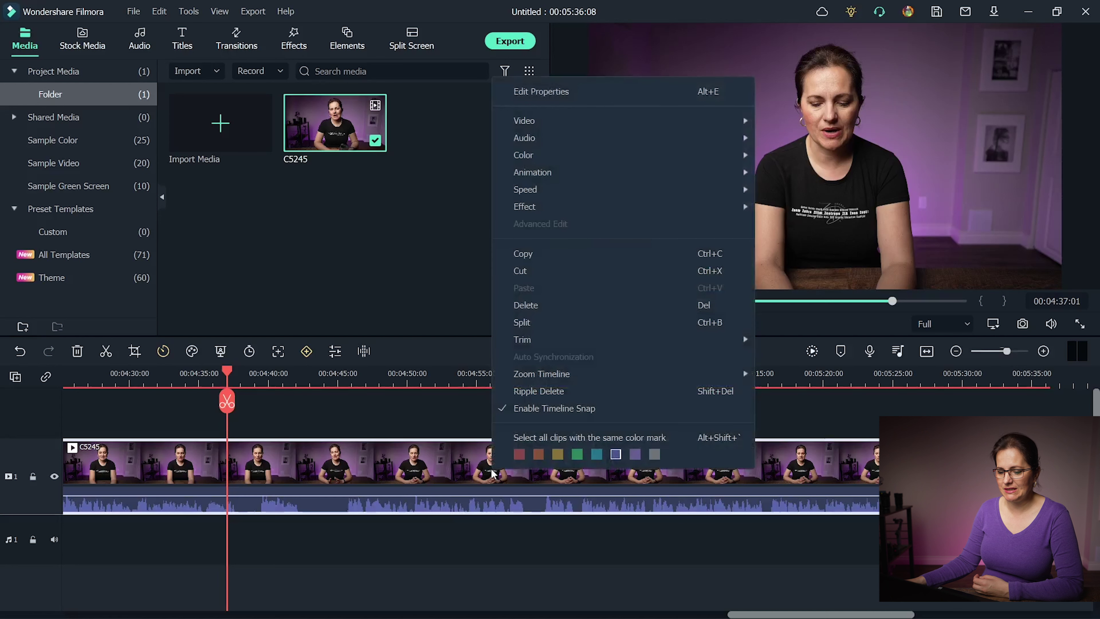
pyautogui.moveTo(547, 146)
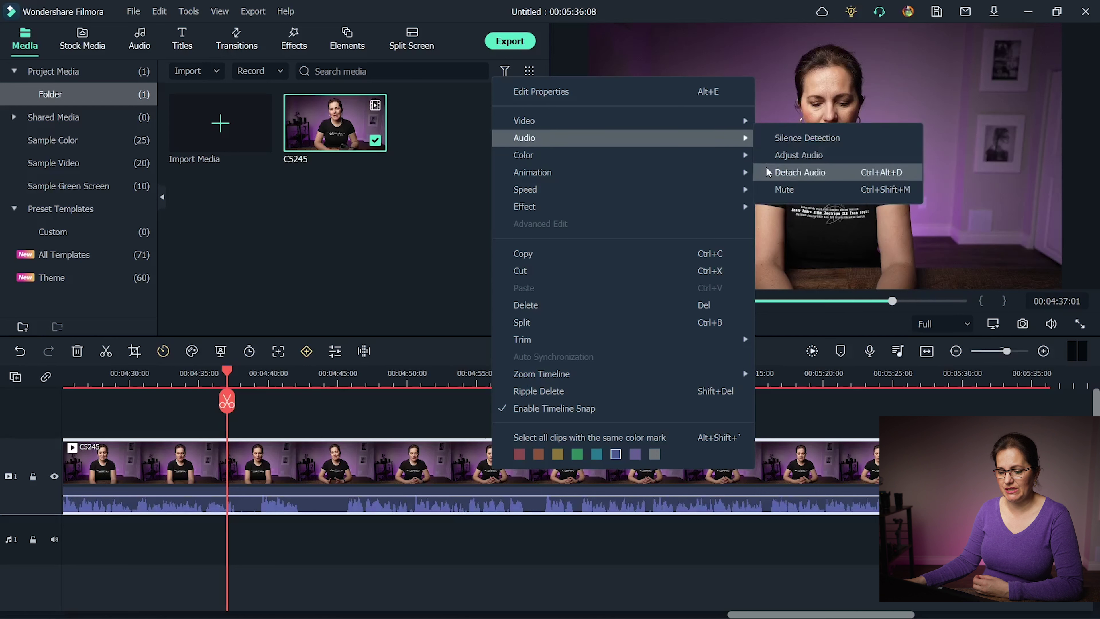
pyautogui.click(768, 191)
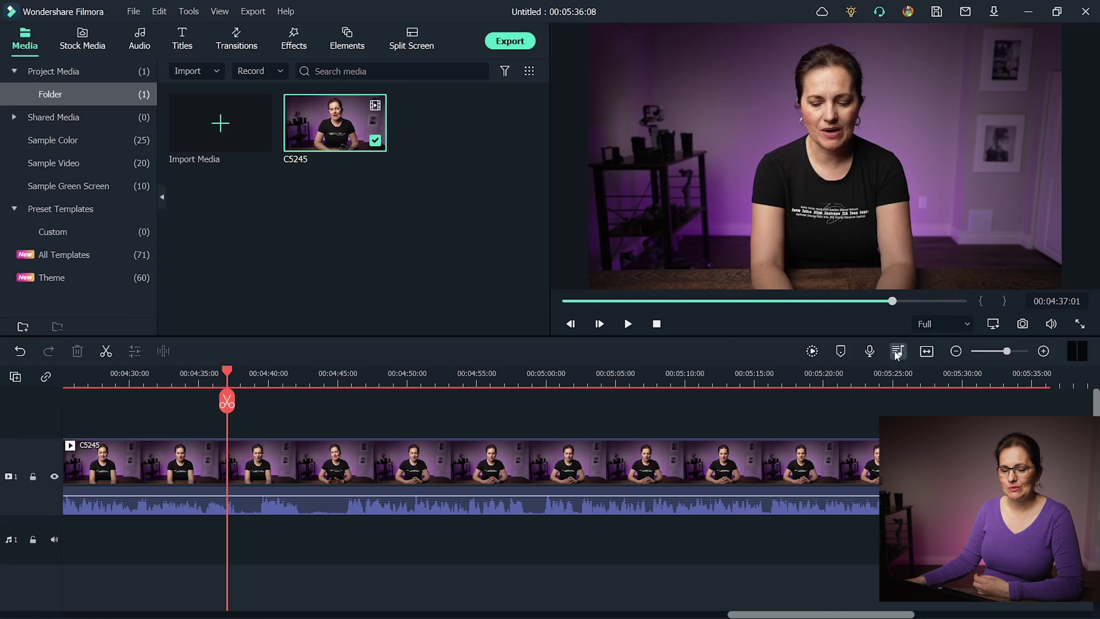
pyautogui.rightClick(476, 462)
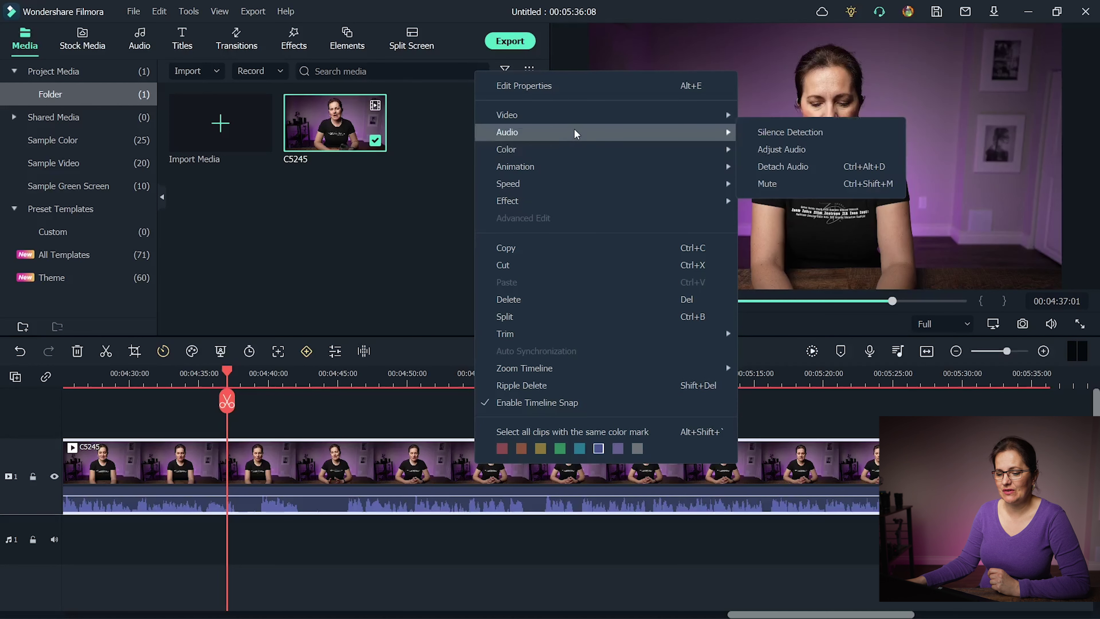
pyautogui.click(780, 133)
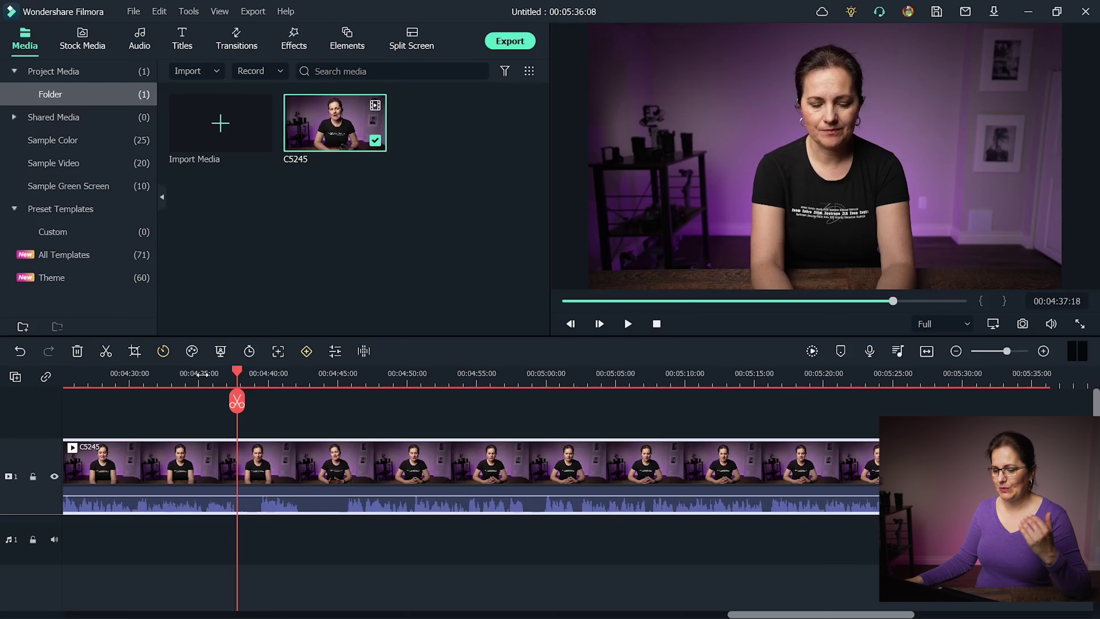
# Split C5245 at the playhead around 4:37, then cut again slightly later
pyautogui.hotkey('ctrl', 'b')
pyautogui.moveTo(242, 374); pyautogui.dragTo(262, 371)
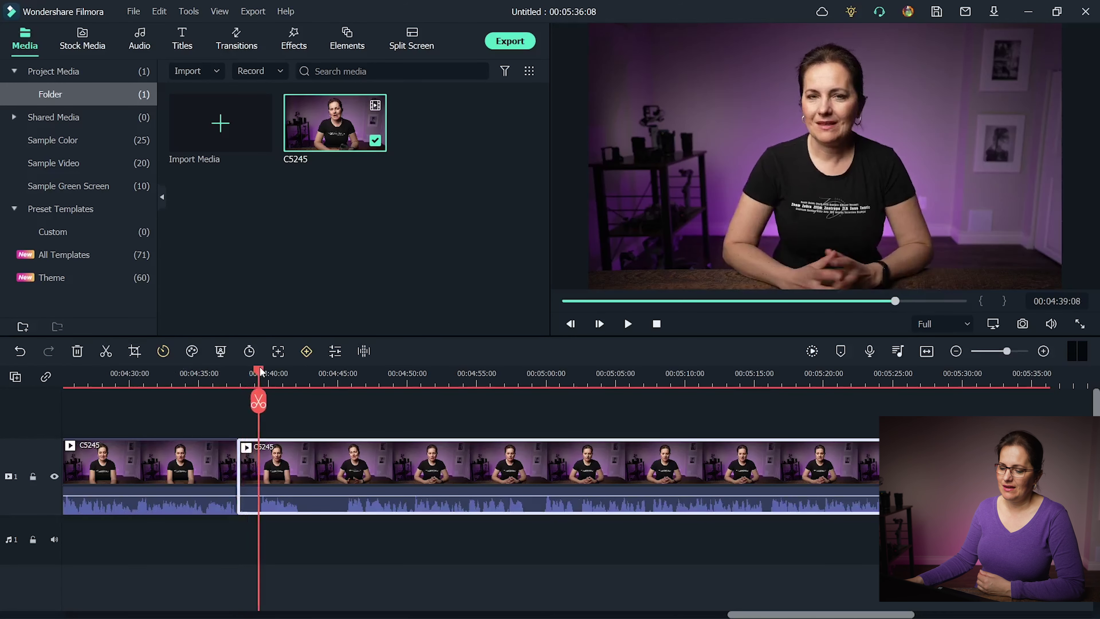
pyautogui.click(108, 351)
pyautogui.moveTo(259, 370); pyautogui.dragTo(300, 372)
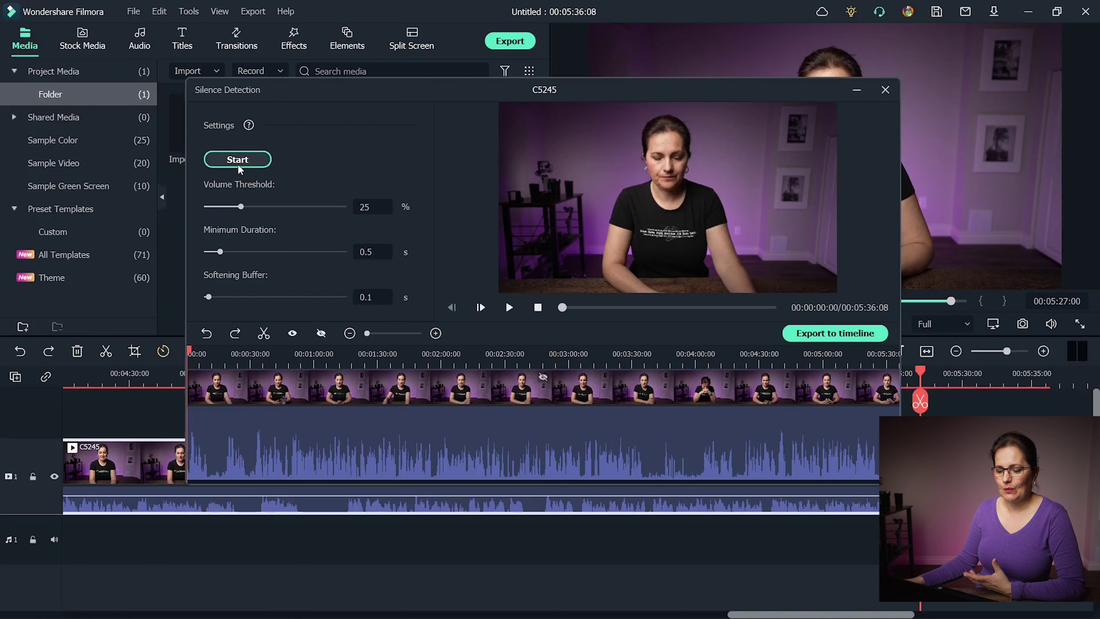
# Detect silence with a 51% volume threshold and 3.6 s minimum duration
pyautogui.click(238, 162)
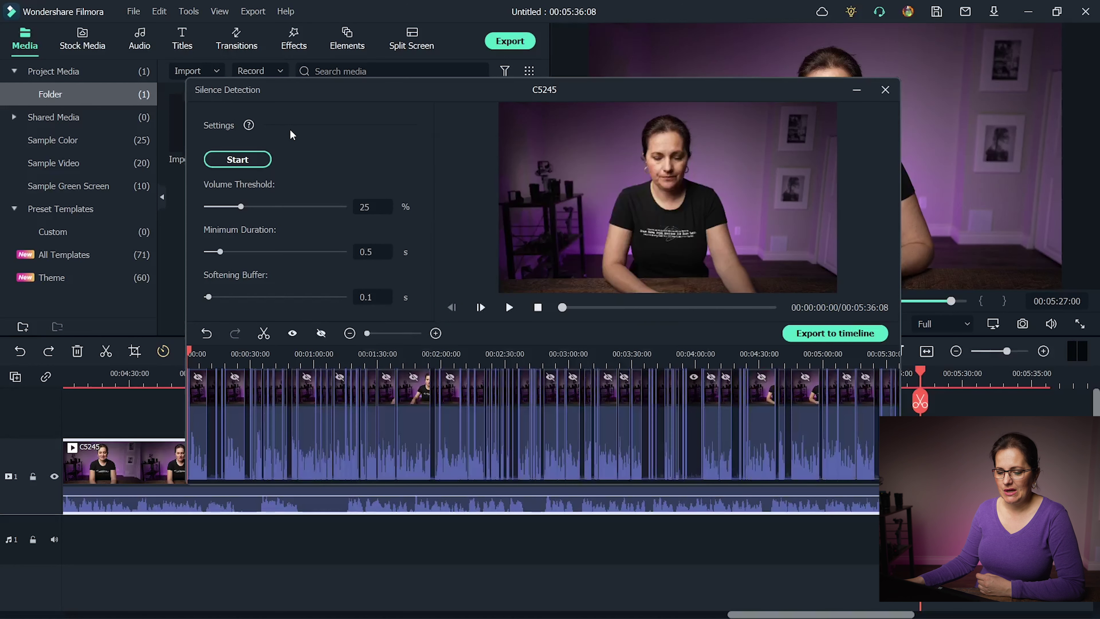
pyautogui.moveTo(243, 207); pyautogui.dragTo(277, 205)
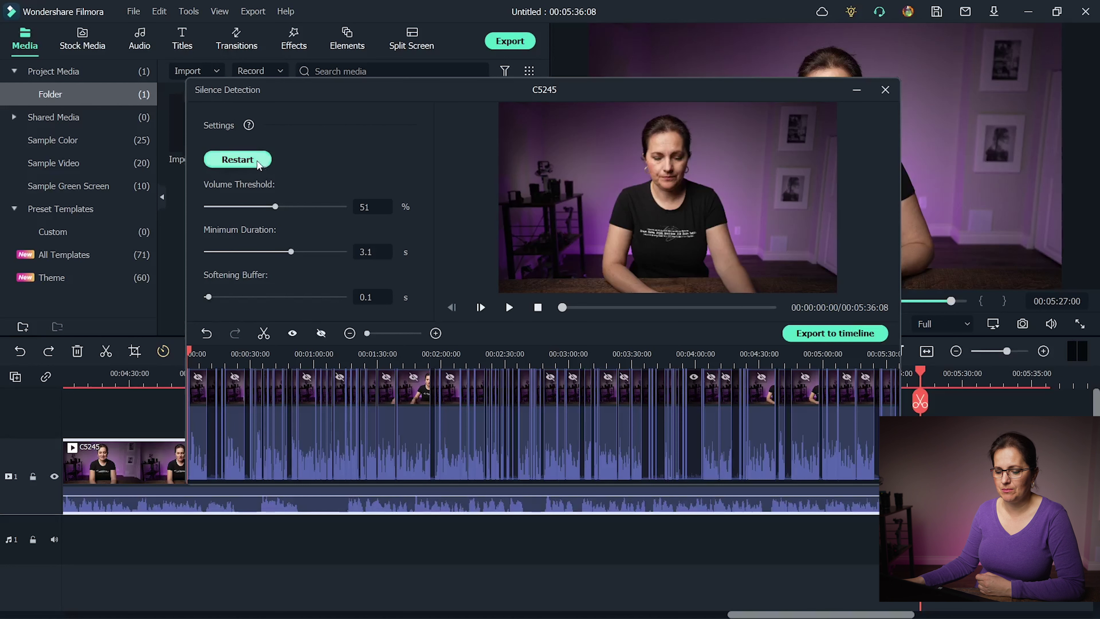
pyautogui.click(237, 159)
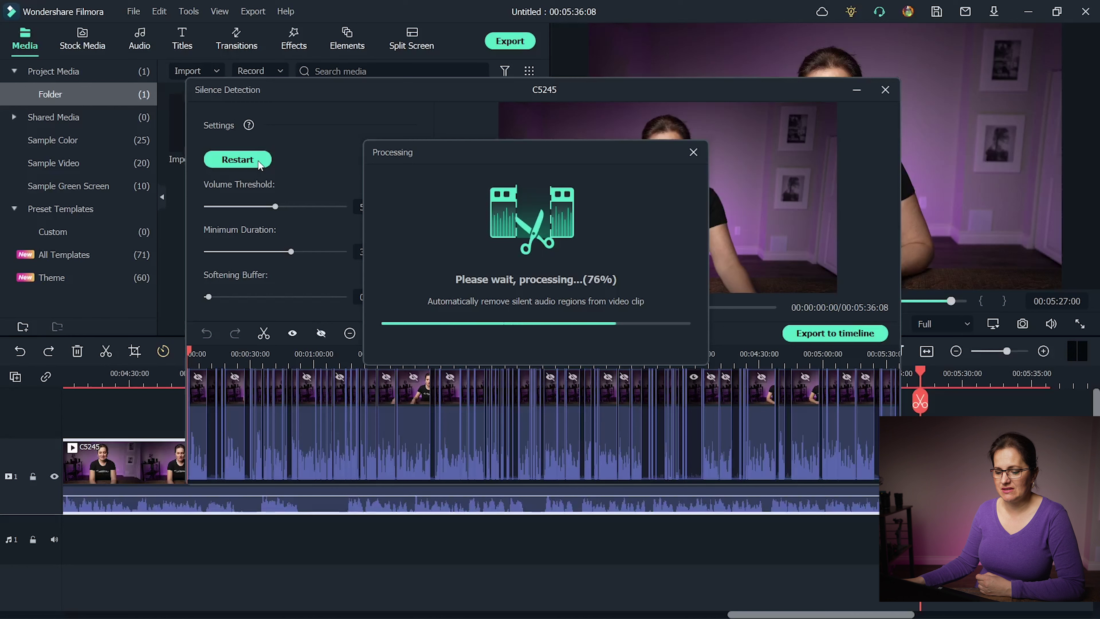
# Trim the middle kept segment's start and export the silence-cut clip to the timeline
pyautogui.click(304, 430)
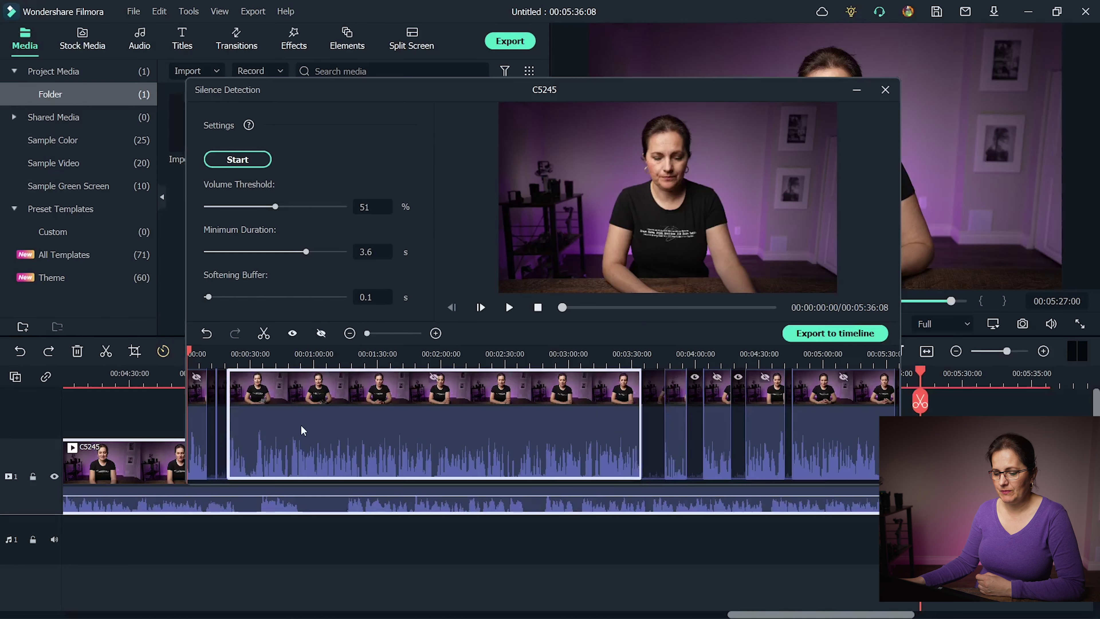
pyautogui.moveTo(227, 427); pyautogui.dragTo(233, 426)
pyautogui.moveTo(248, 423); pyautogui.dragTo(249, 424)
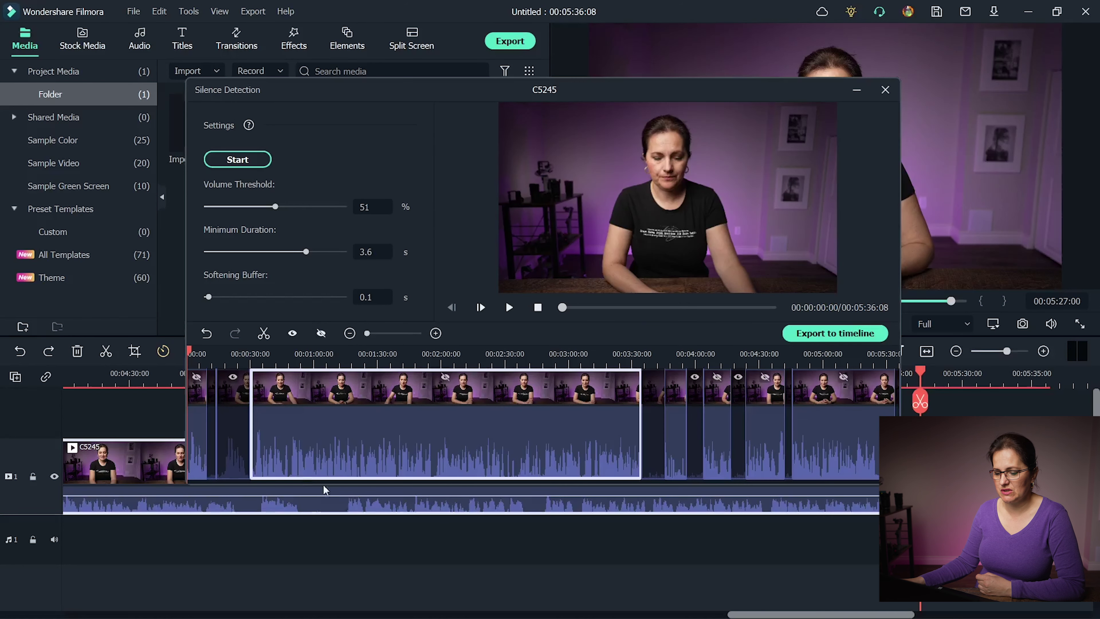
pyautogui.click(806, 434)
pyautogui.click(835, 333)
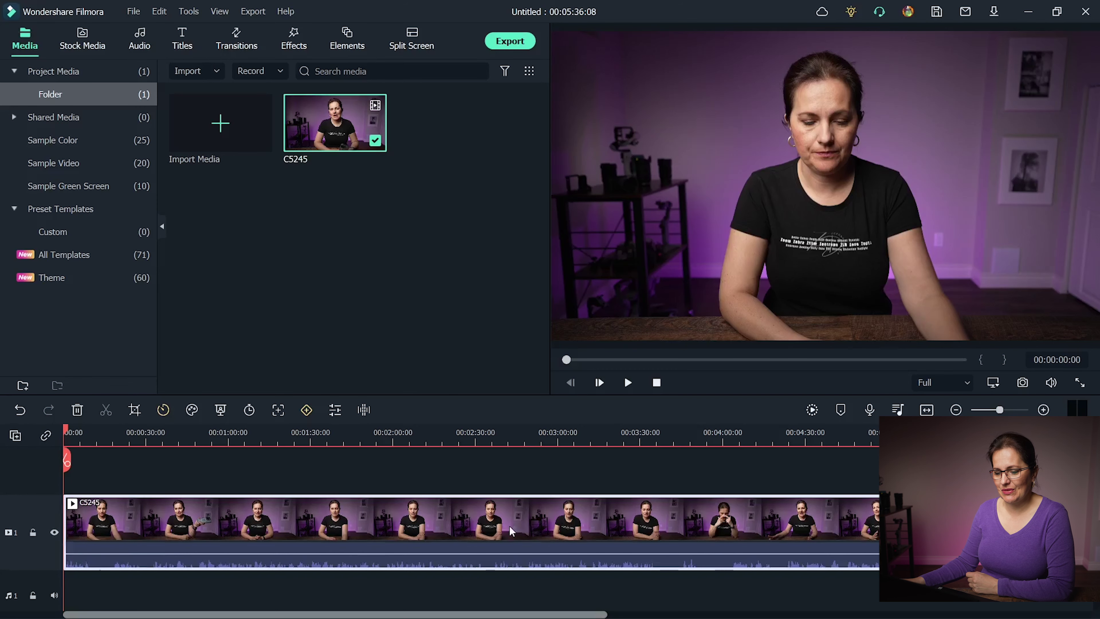
# Open C5245's audio settings, lower the volume, and try a volume keyframe
pyautogui.rightClick(484, 517)
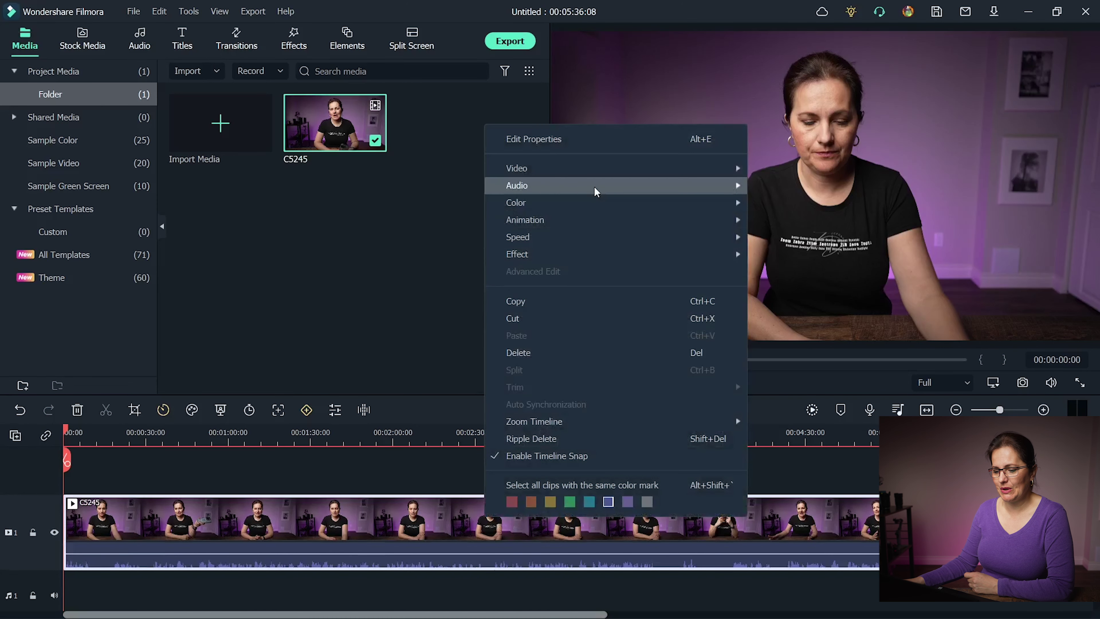
pyautogui.moveTo(596, 191)
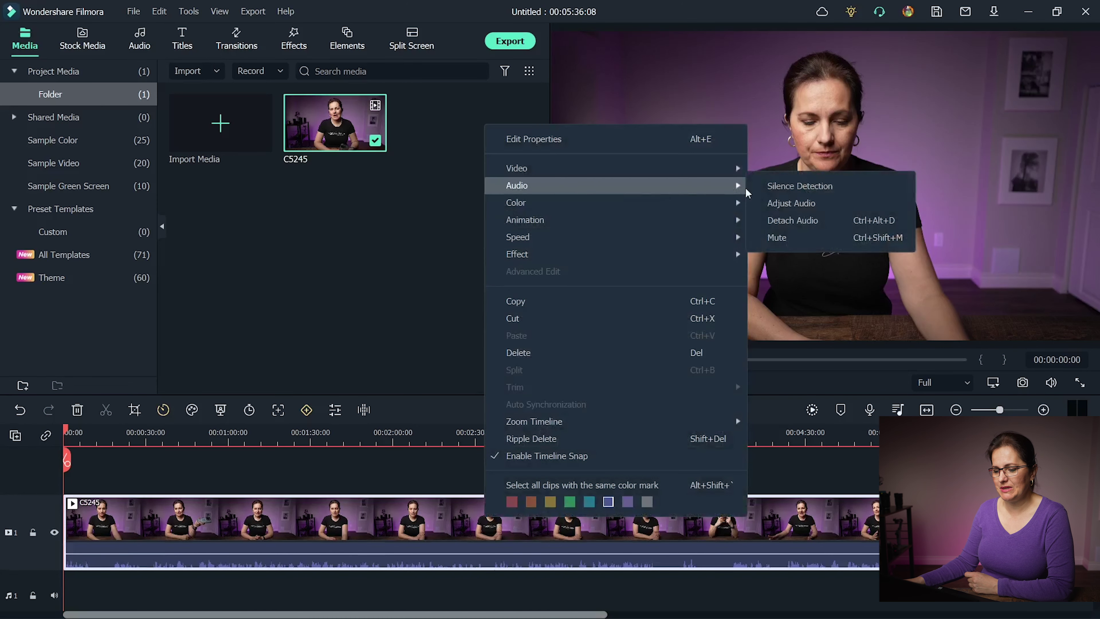
pyautogui.click(791, 203)
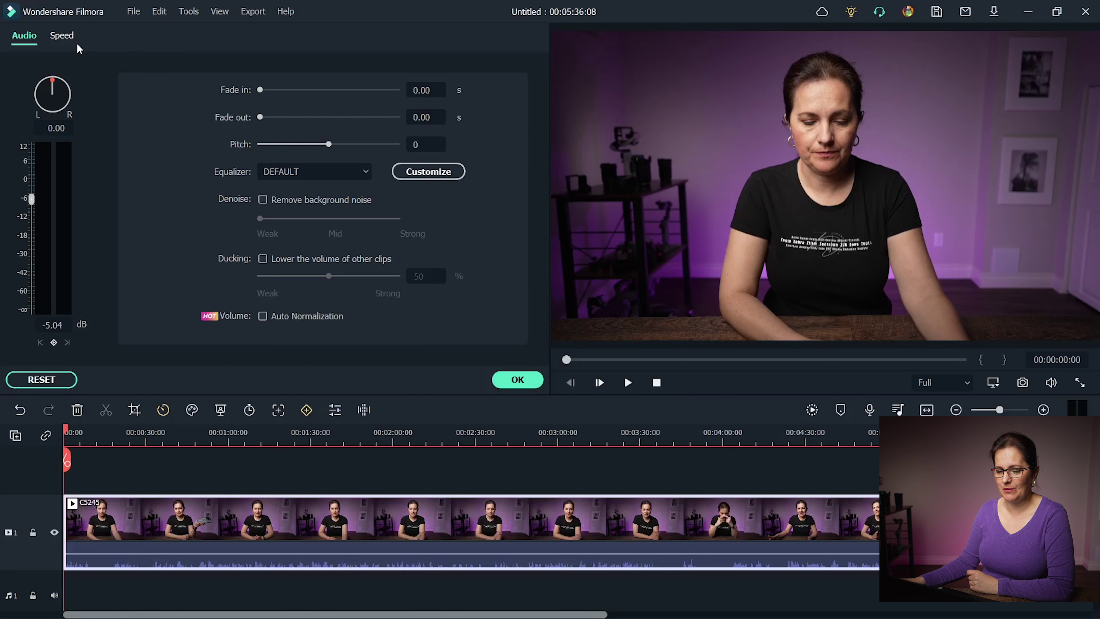
pyautogui.moveTo(29, 203); pyautogui.dragTo(2, 255)
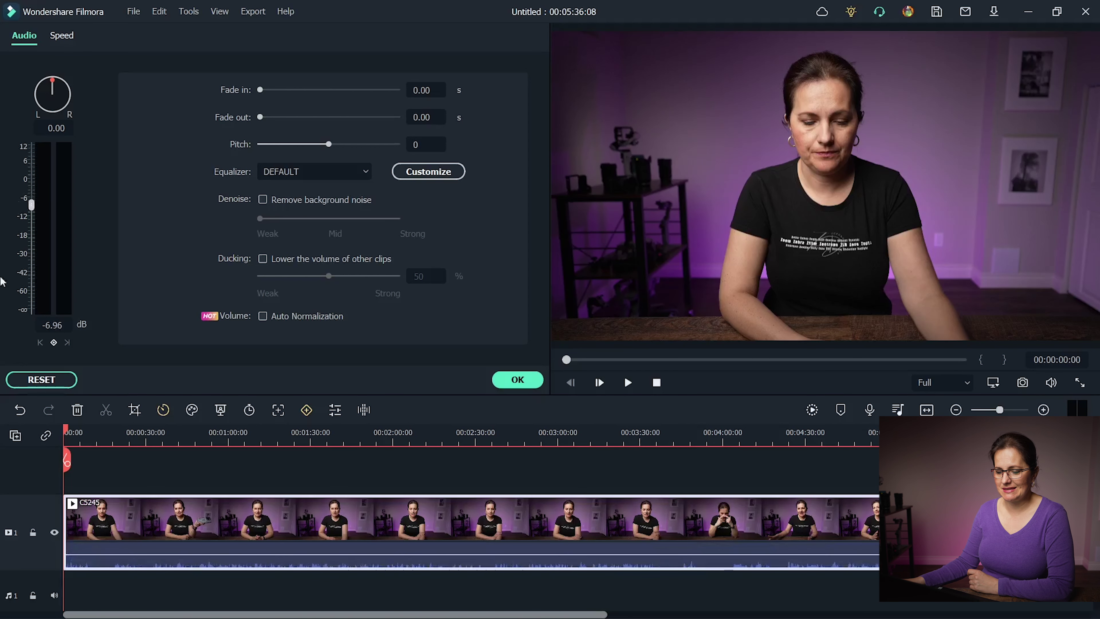
pyautogui.click(53, 342)
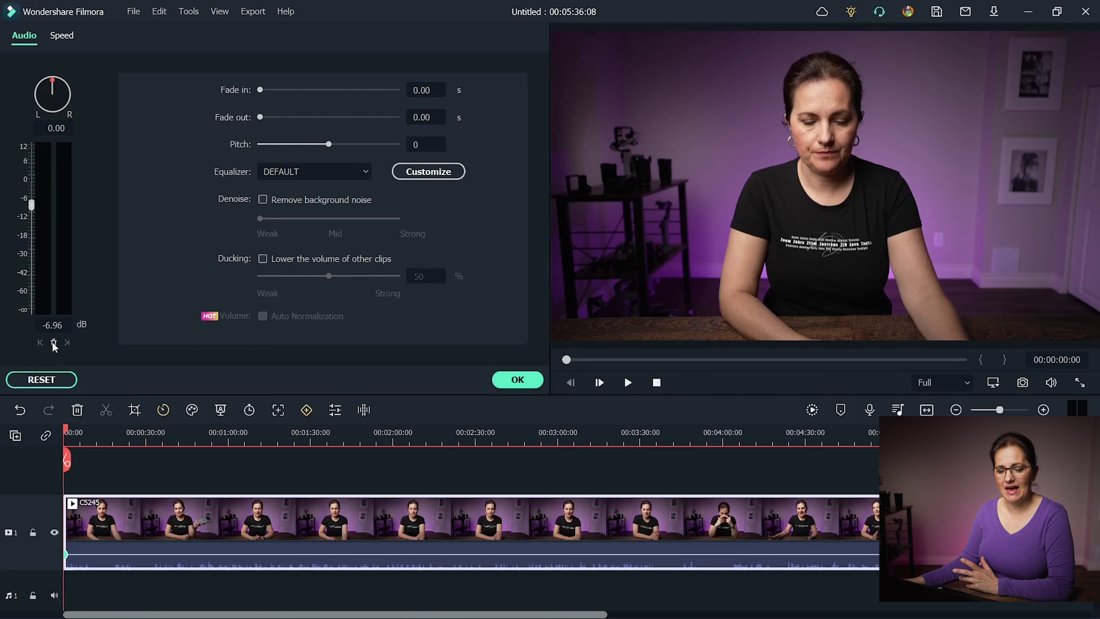
pyautogui.click(54, 342)
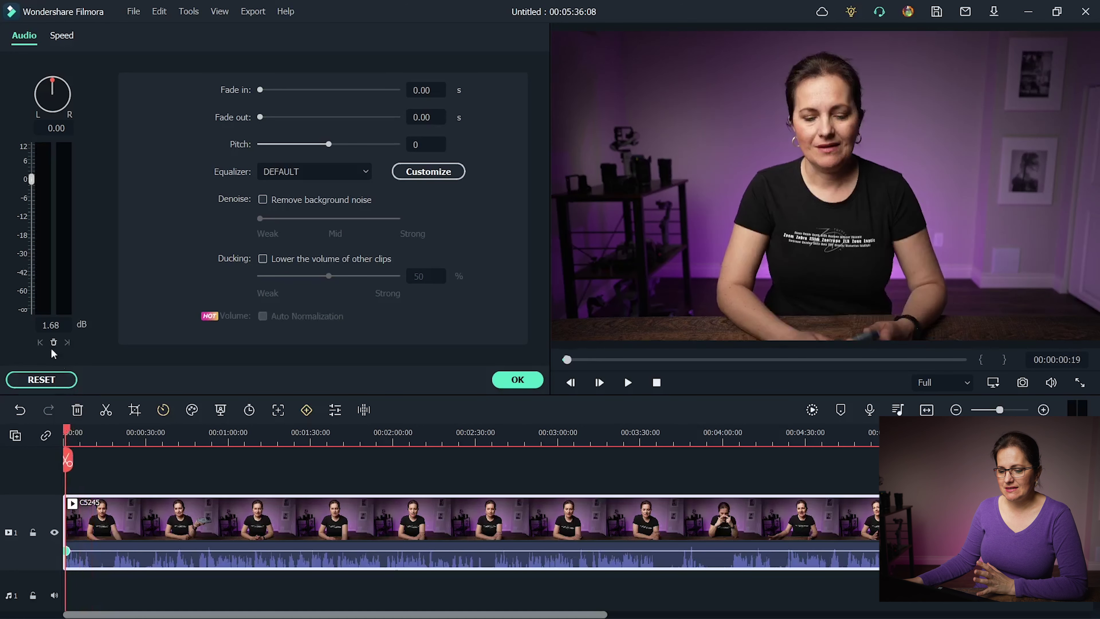
# Around 3 seconds in, set the clip volume to 1.68 dB and remove the start keyframe
pyautogui.moveTo(74, 429); pyautogui.dragTo(94, 429)
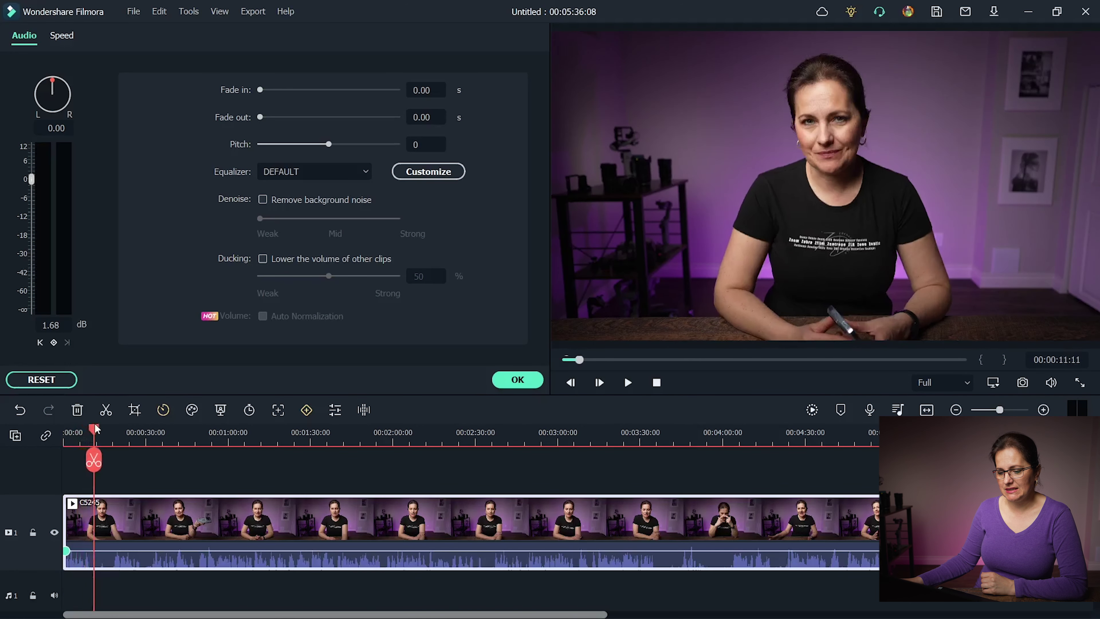
pyautogui.moveTo(95, 429); pyautogui.dragTo(67, 431)
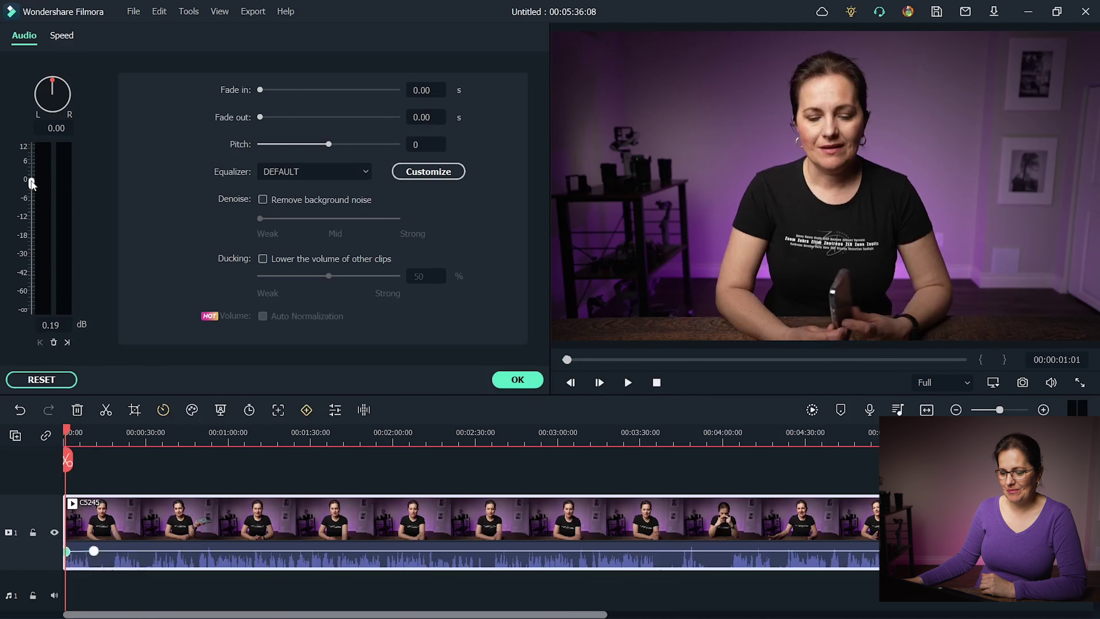
pyautogui.moveTo(24, 212); pyautogui.dragTo(18, 235)
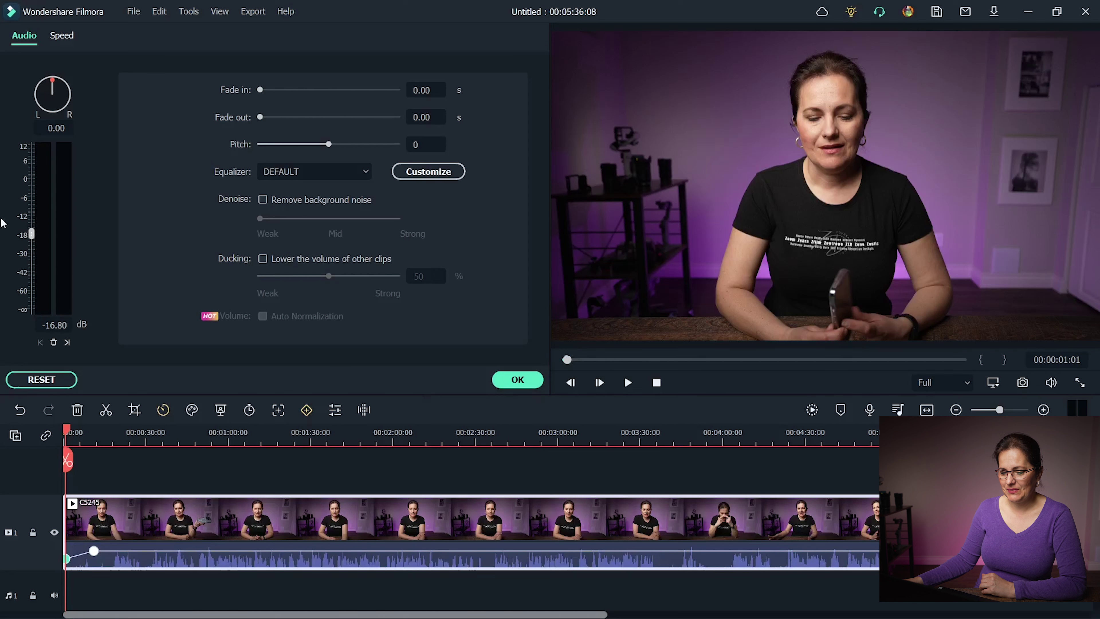
pyautogui.moveTo(33, 240); pyautogui.dragTo(32, 209)
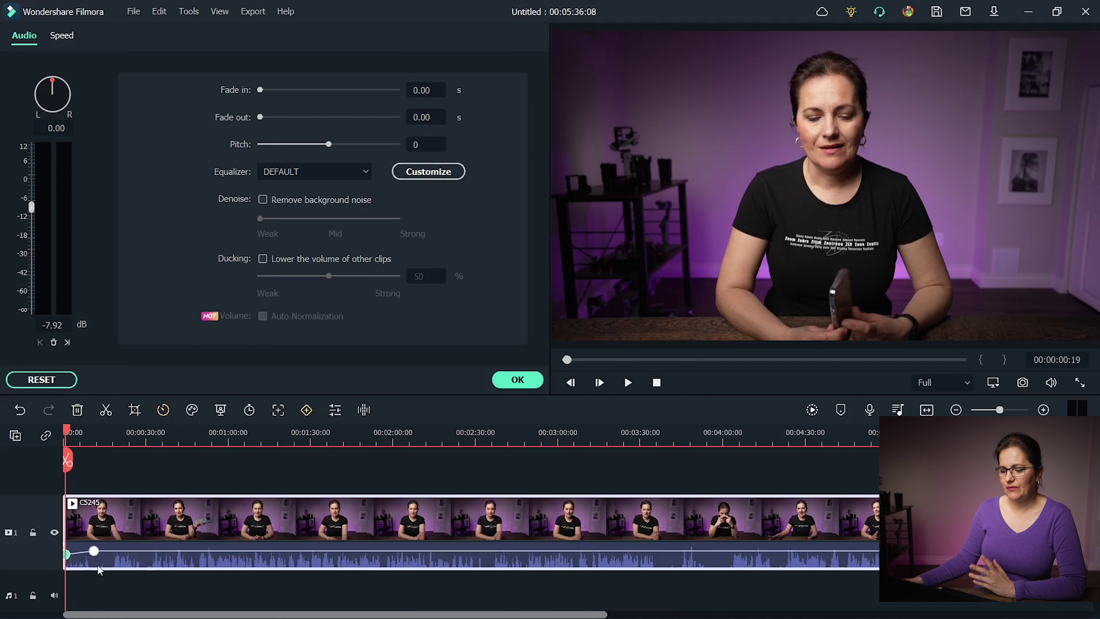
pyautogui.click(54, 342)
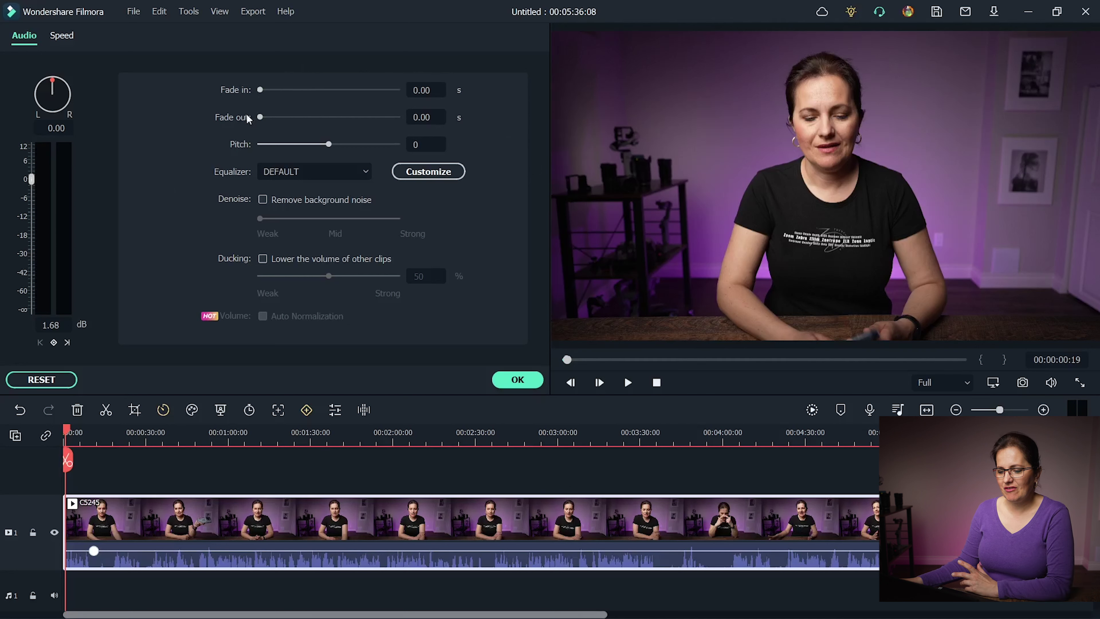
# Give the clip's audio a 15 s fade-in and keep the DEFAULT equalizer preset
pyautogui.moveTo(260, 90); pyautogui.dragTo(264, 118)
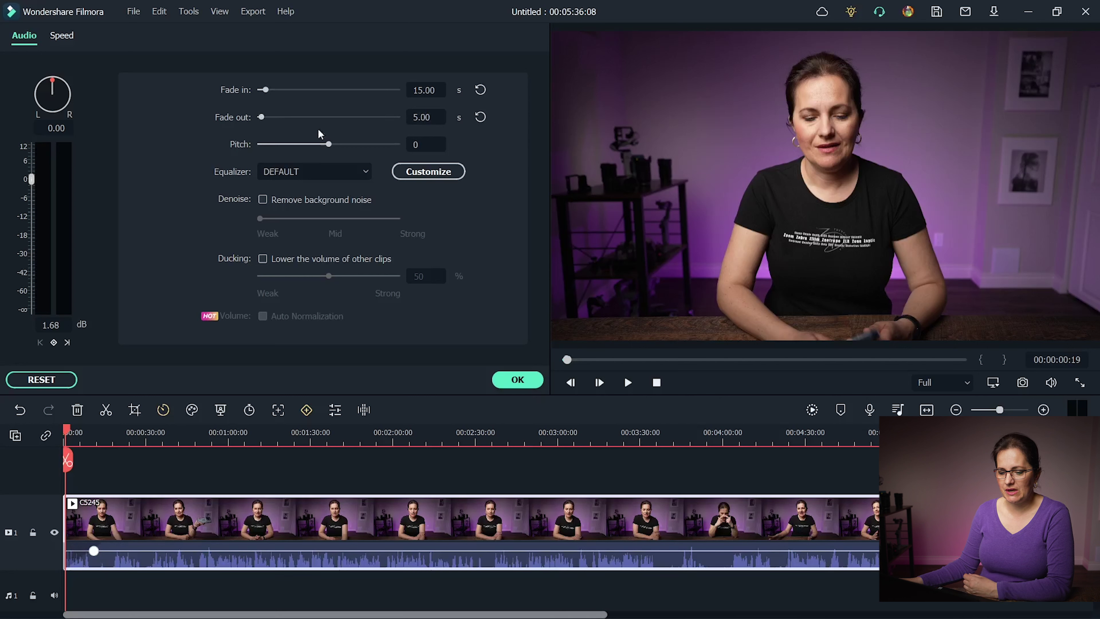
pyautogui.click(368, 171)
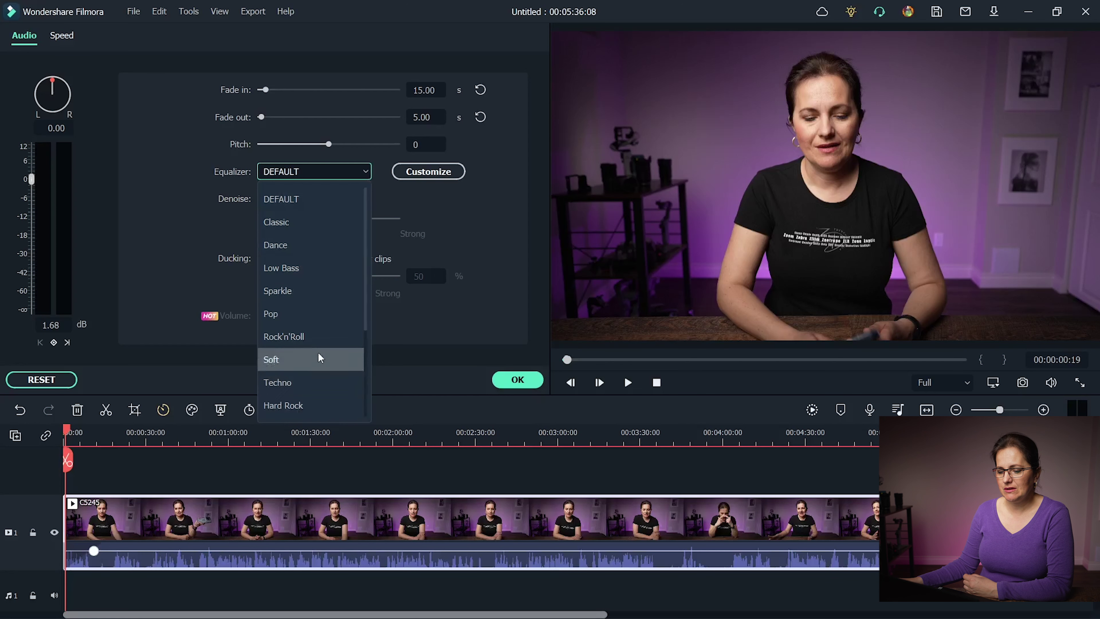
pyautogui.click(455, 211)
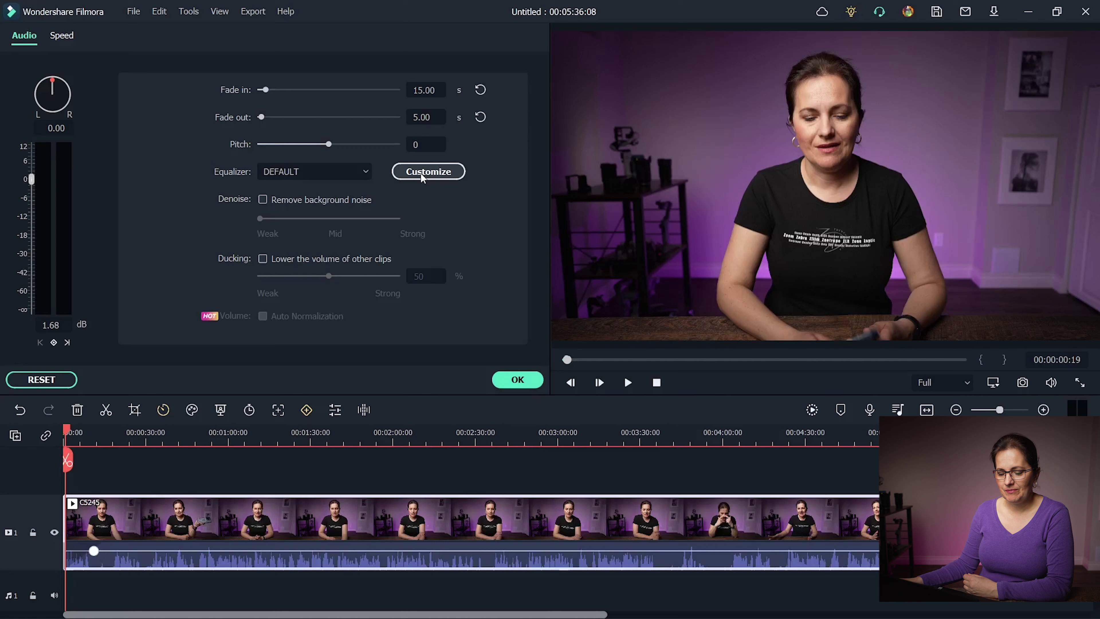
# Try Denoise at Mid and Strong and ducking of other clips, then switch both off
pyautogui.click(262, 200)
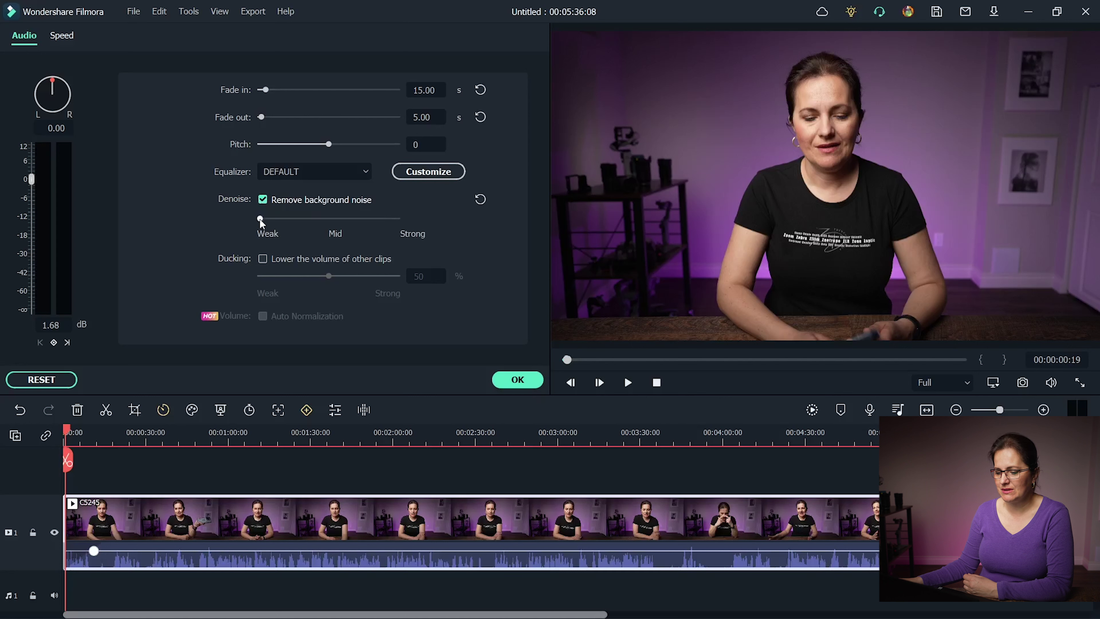
pyautogui.moveTo(261, 219); pyautogui.dragTo(330, 221)
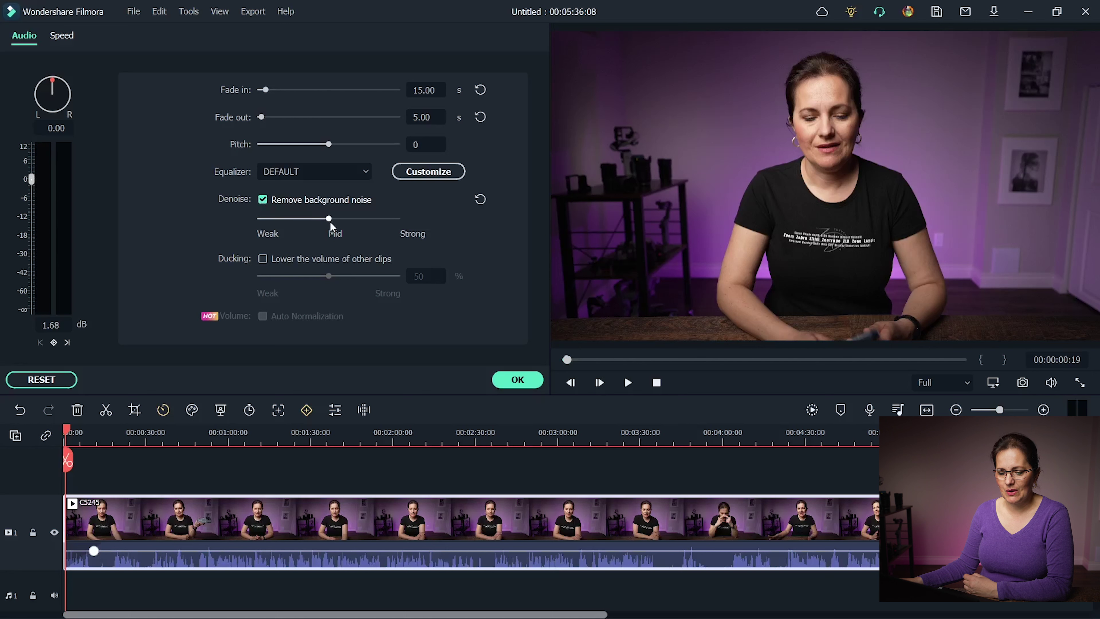
pyautogui.click(387, 219)
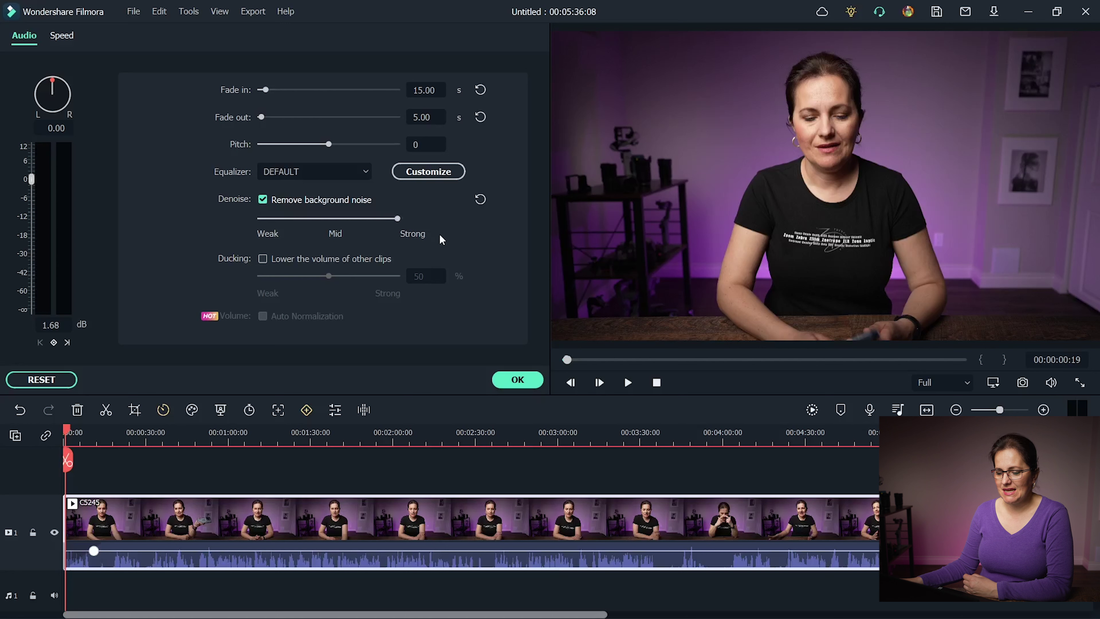
pyautogui.click(481, 200)
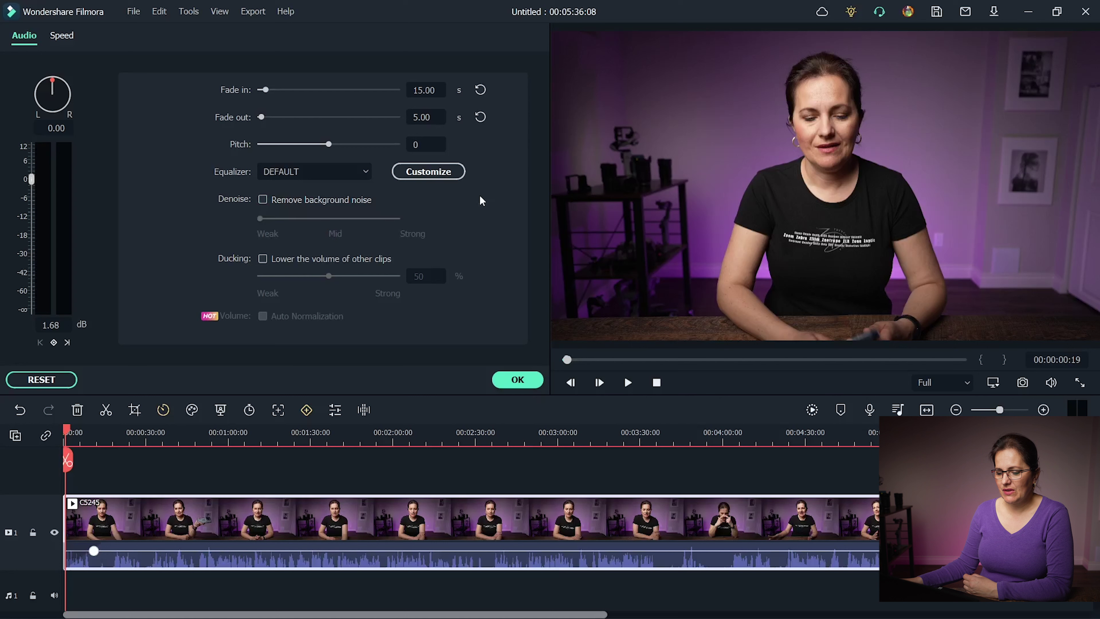
pyautogui.click(263, 258)
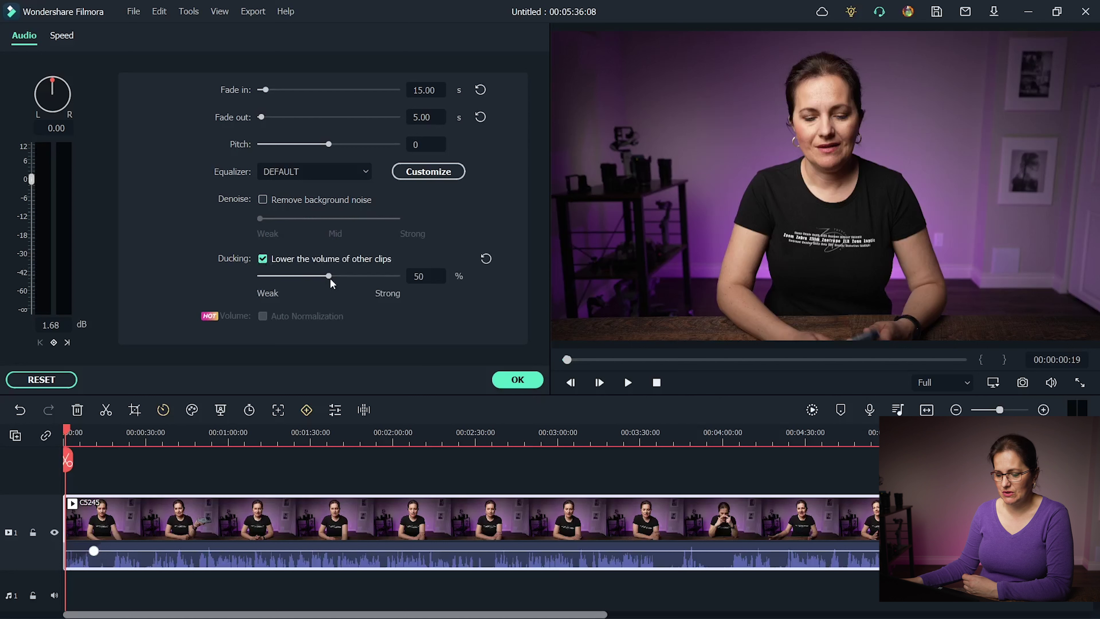
pyautogui.moveTo(329, 274); pyautogui.dragTo(266, 280)
pyautogui.click(263, 259)
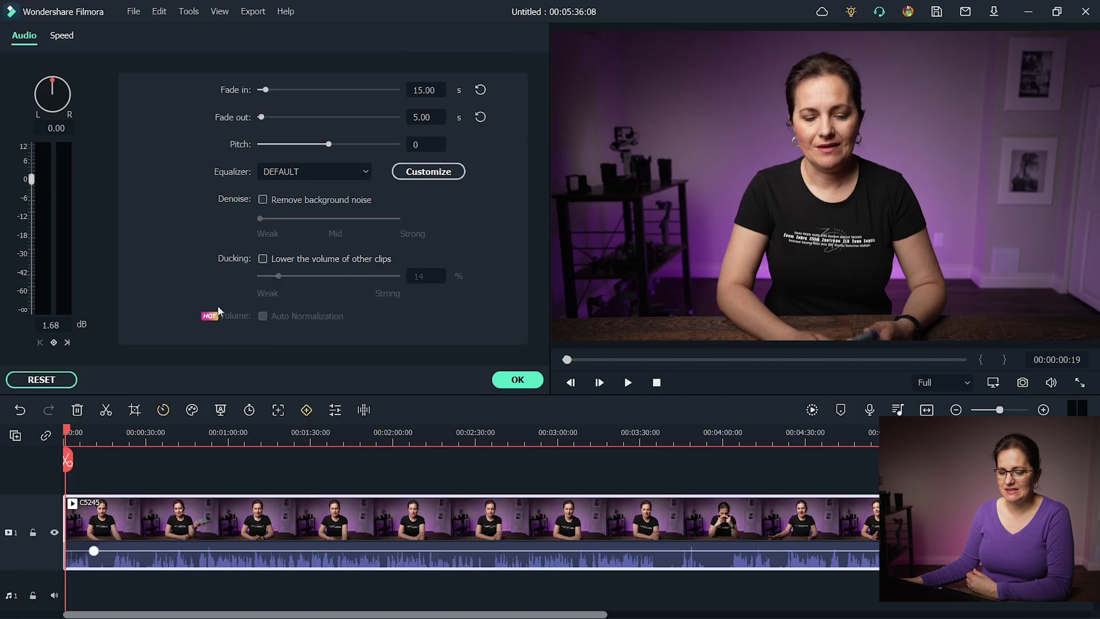
# Turn on Auto Normalization for the clip's audio and bring up its audio options
pyautogui.click(94, 551)
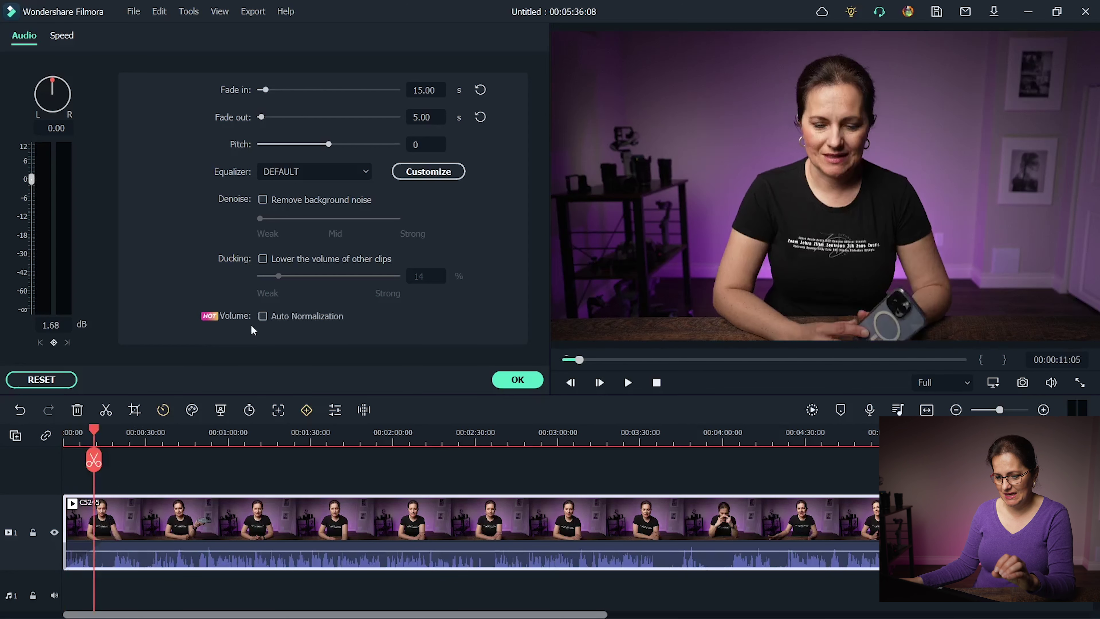
pyautogui.click(263, 317)
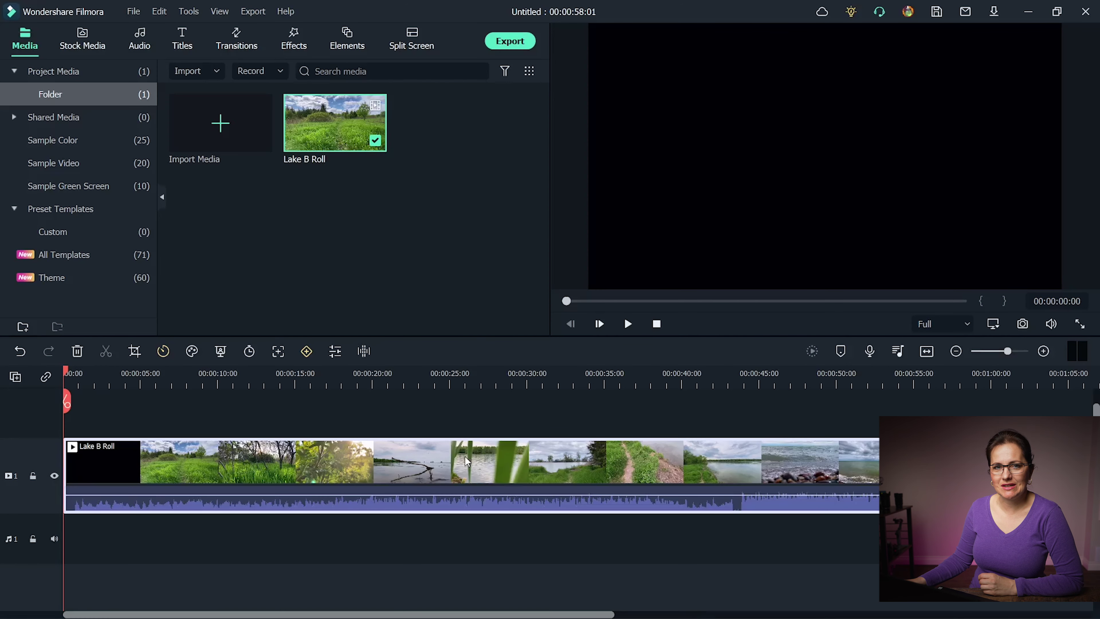
pyautogui.rightClick(467, 462)
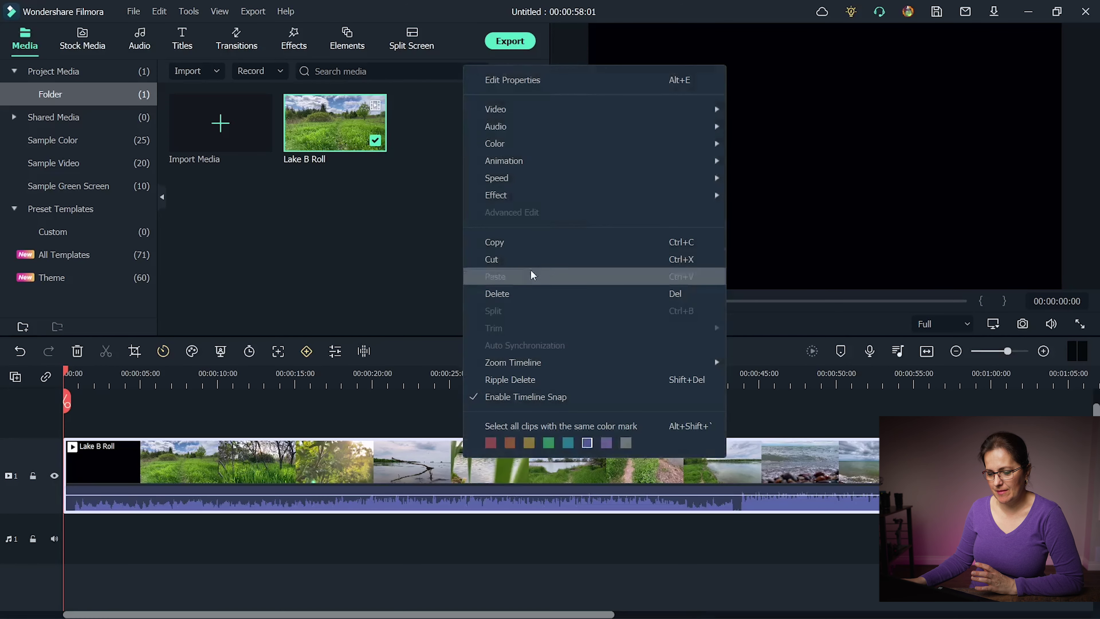
pyautogui.moveTo(559, 125)
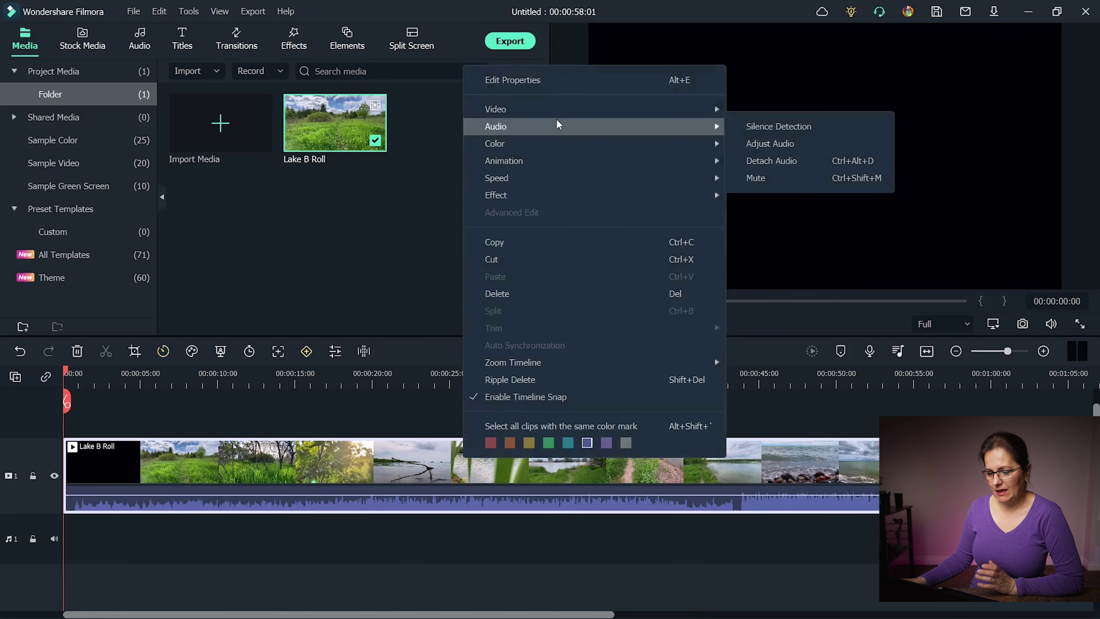
pyautogui.click(788, 163)
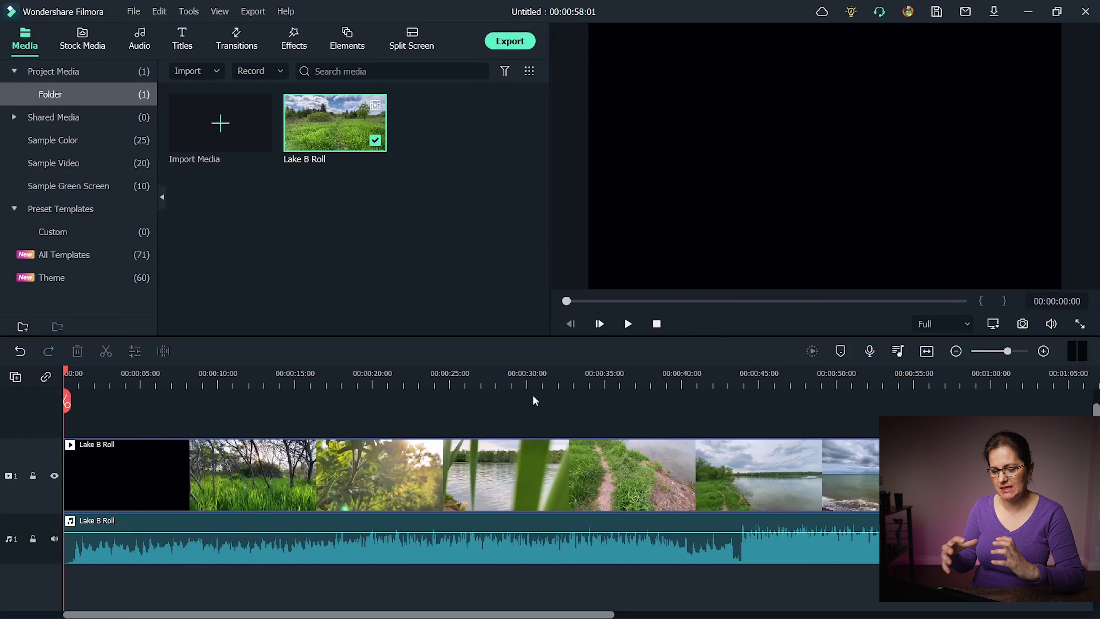
pyautogui.click(442, 526)
pyautogui.moveTo(603, 540); pyautogui.dragTo(468, 543)
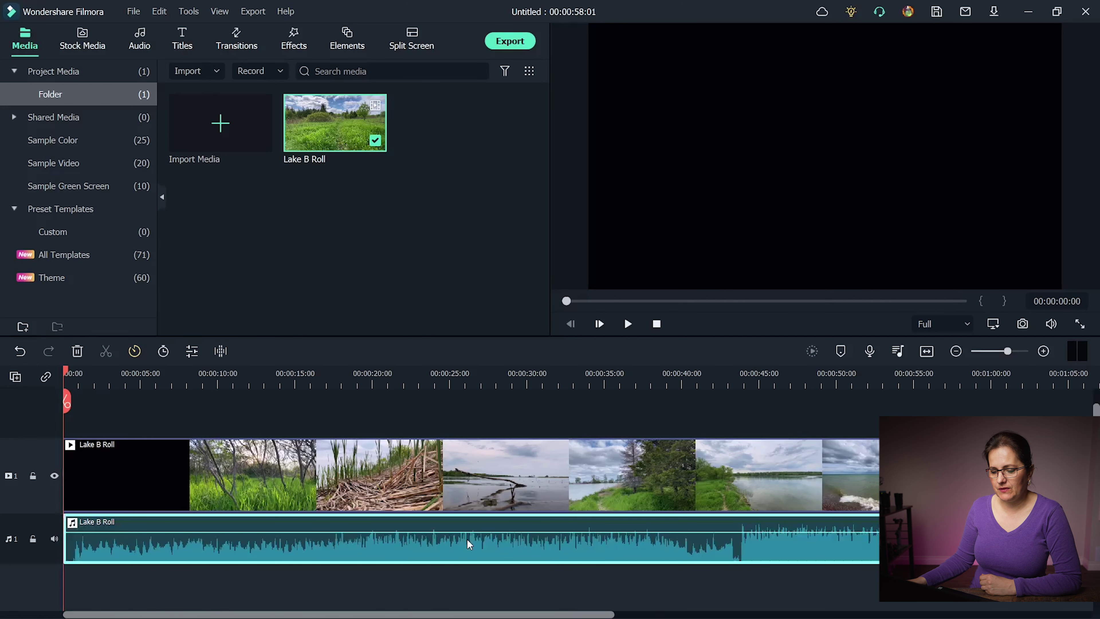
pyautogui.hotkey('ctrl', 'z')
pyautogui.rightClick(500, 466)
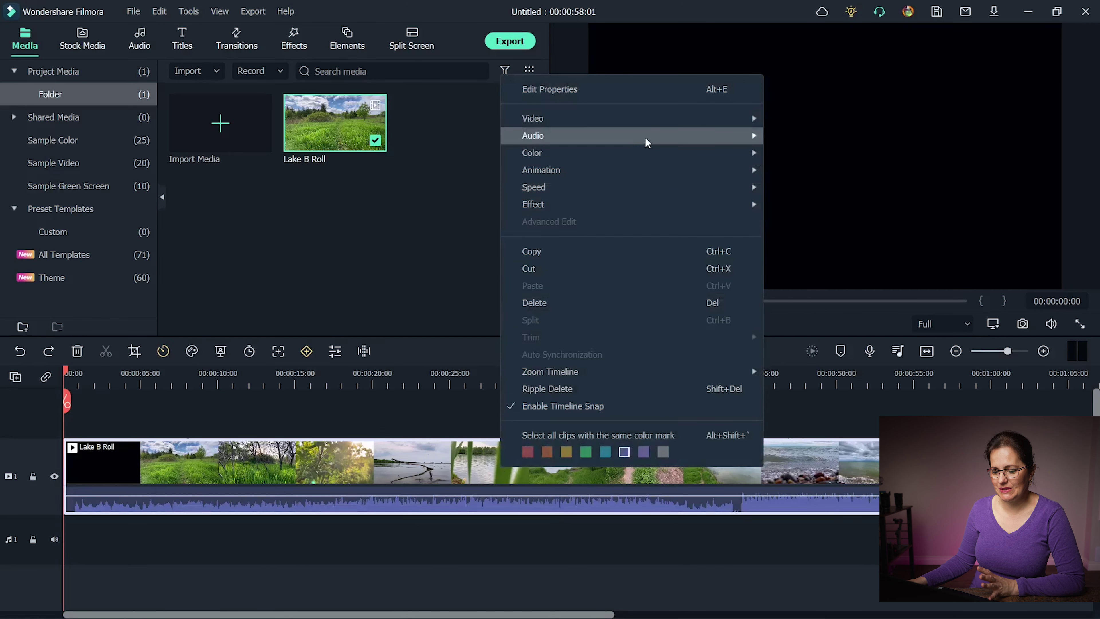
pyautogui.moveTo(684, 143)
pyautogui.click(785, 186)
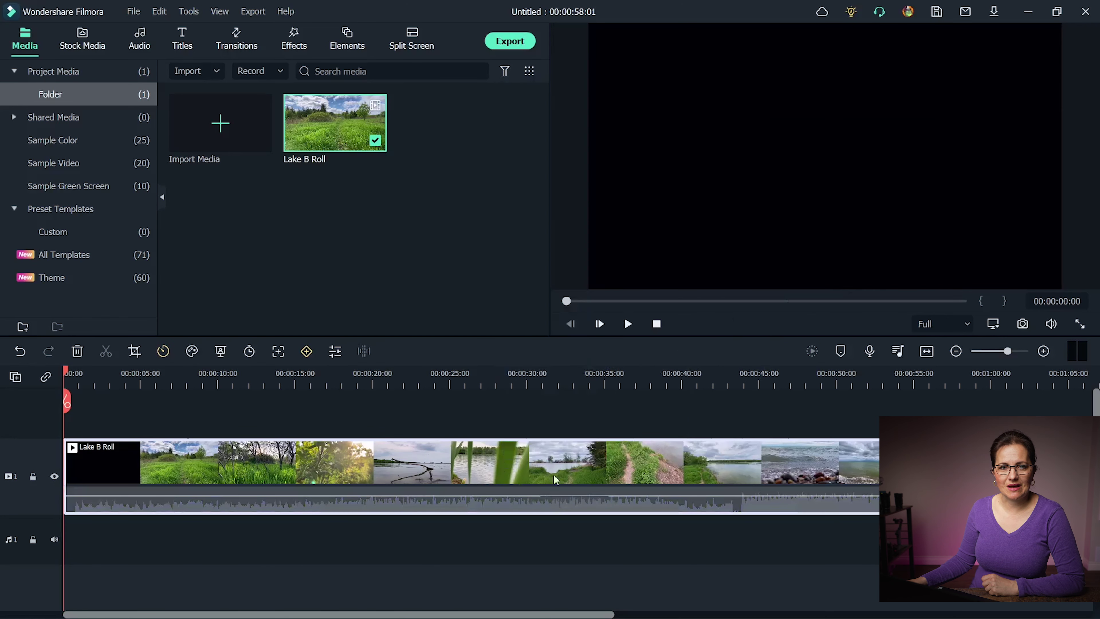
pyautogui.hotkey('ctrl', 'z')
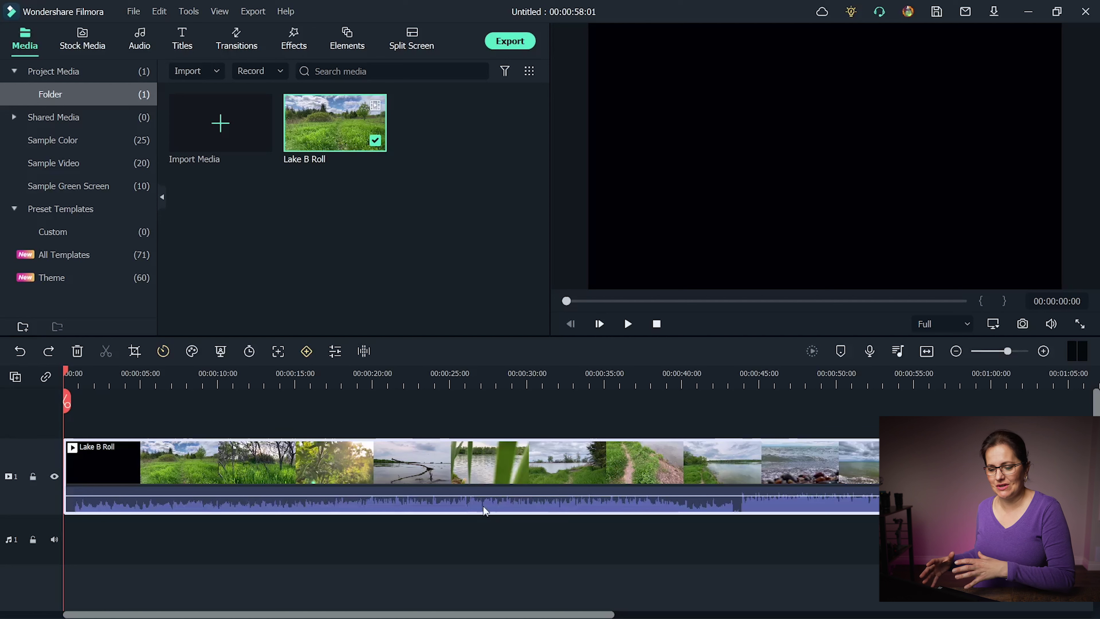
pyautogui.click(897, 351)
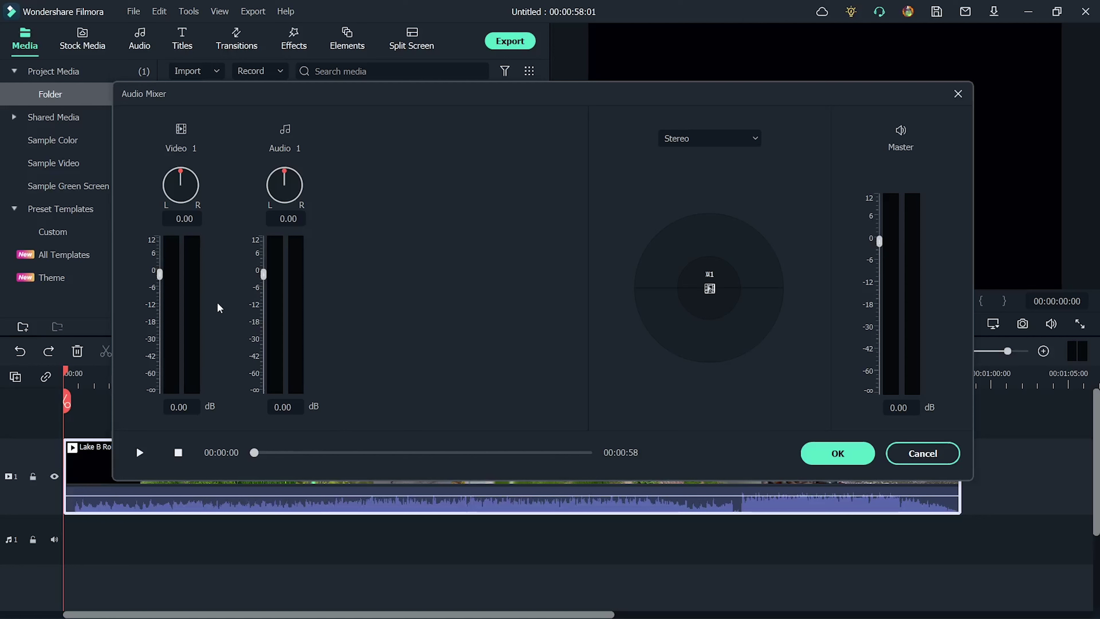
# Lower Video 1 to about -18 dB, pan it fully left, and apply the mixer
pyautogui.moveTo(162, 274); pyautogui.dragTo(162, 325)
pyautogui.moveTo(182, 171)
pyautogui.mouseDown()
pyautogui.moveTo(164, 185)
pyautogui.moveTo(186, 170)
pyautogui.moveTo(203, 190)
pyautogui.moveTo(182, 168)
pyautogui.mouseUp()
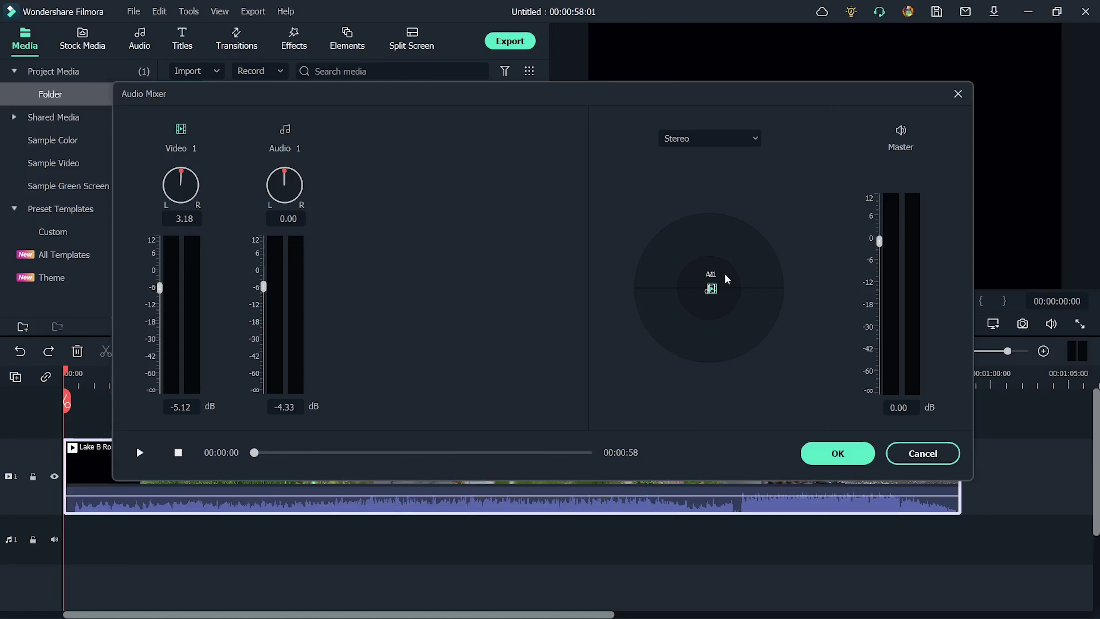
pyautogui.moveTo(639, 289)
pyautogui.mouseDown()
pyautogui.moveTo(712, 288)
pyautogui.moveTo(658, 292)
pyautogui.mouseUp()
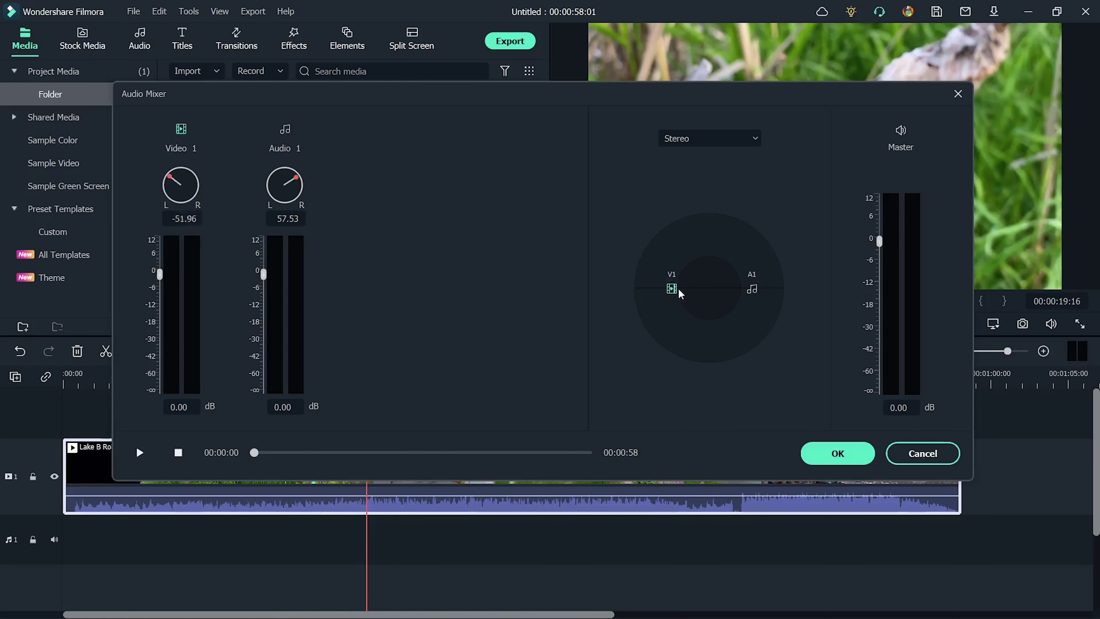
pyautogui.moveTo(747, 294); pyautogui.dragTo(695, 290)
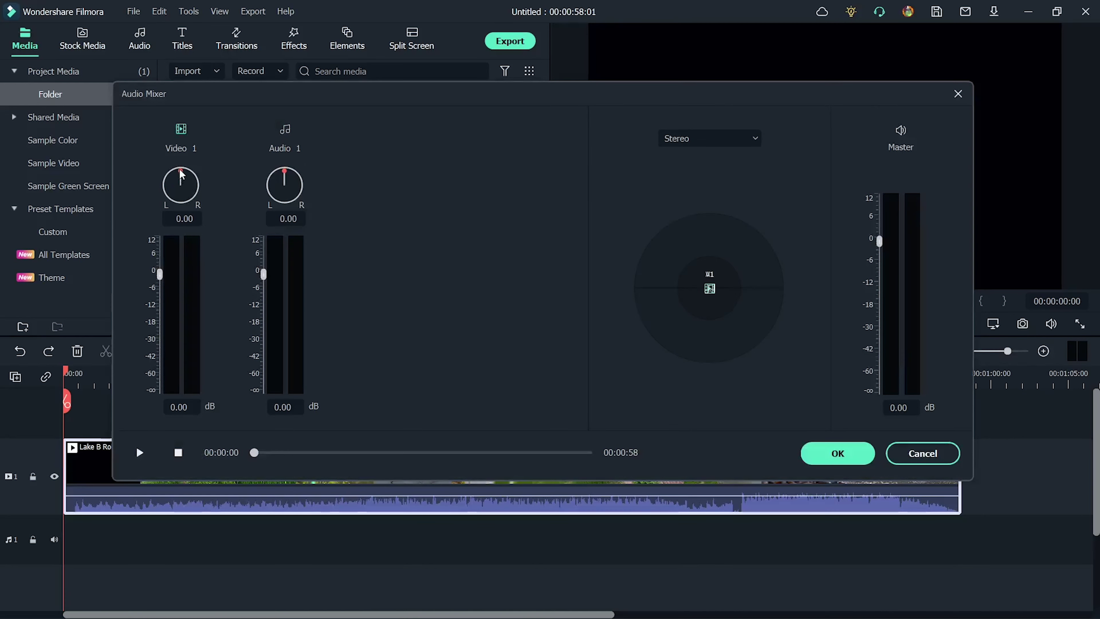
pyautogui.moveTo(181, 174); pyautogui.dragTo(168, 181)
pyautogui.click(828, 453)
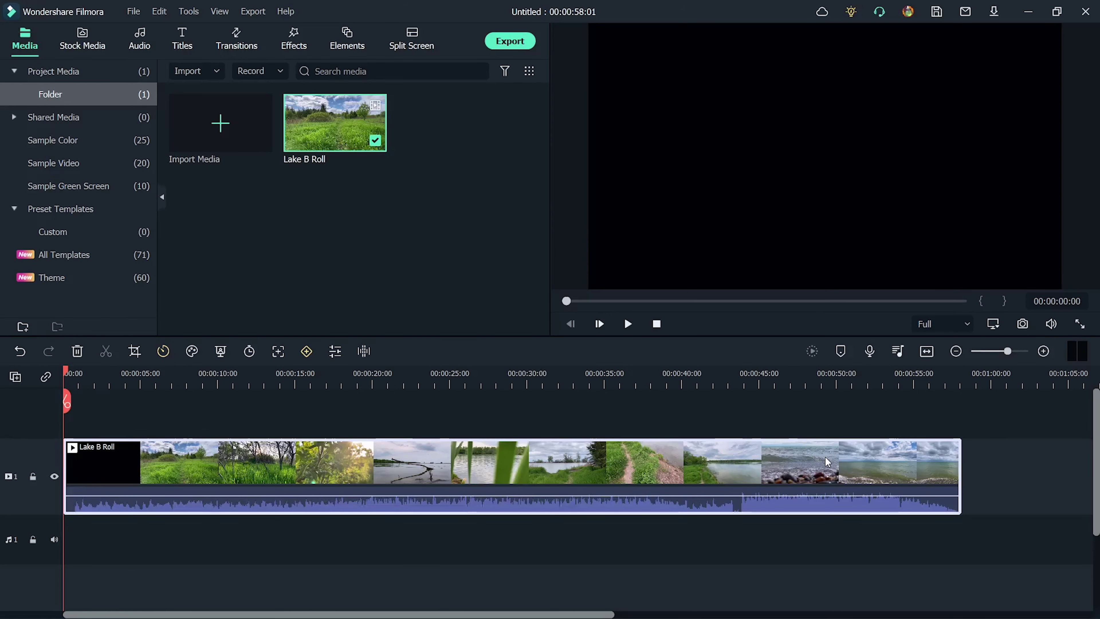
# Play the clip to hear the left-panned audio
pyautogui.click(629, 324)
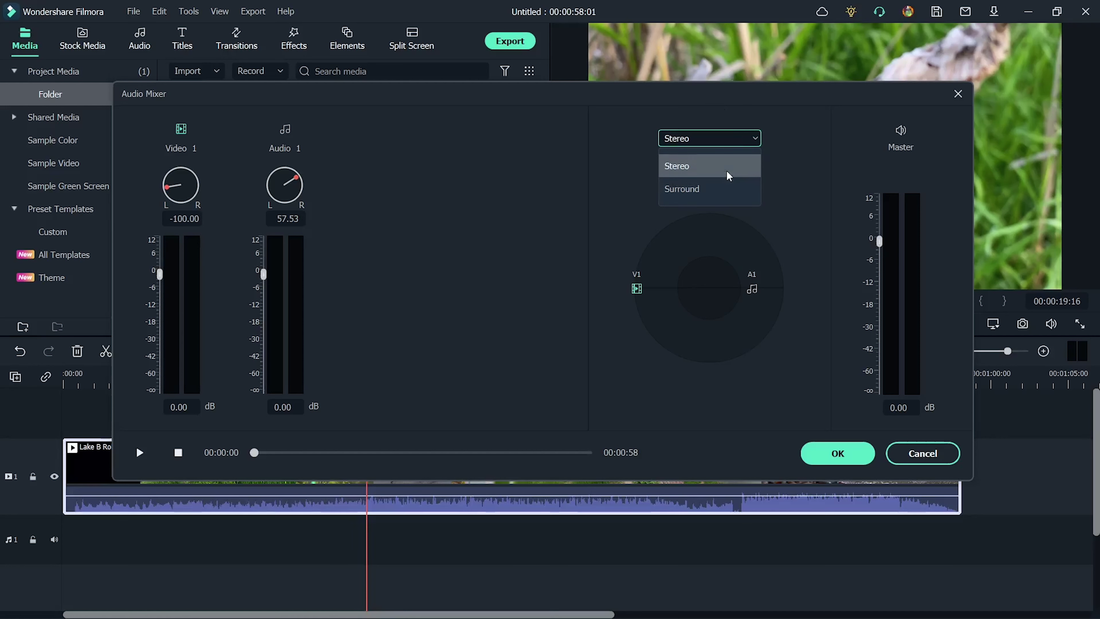
# In Surround mode, place Video 1's sound at lower left/right and Audio 1's toward the back right
pyautogui.click(689, 190)
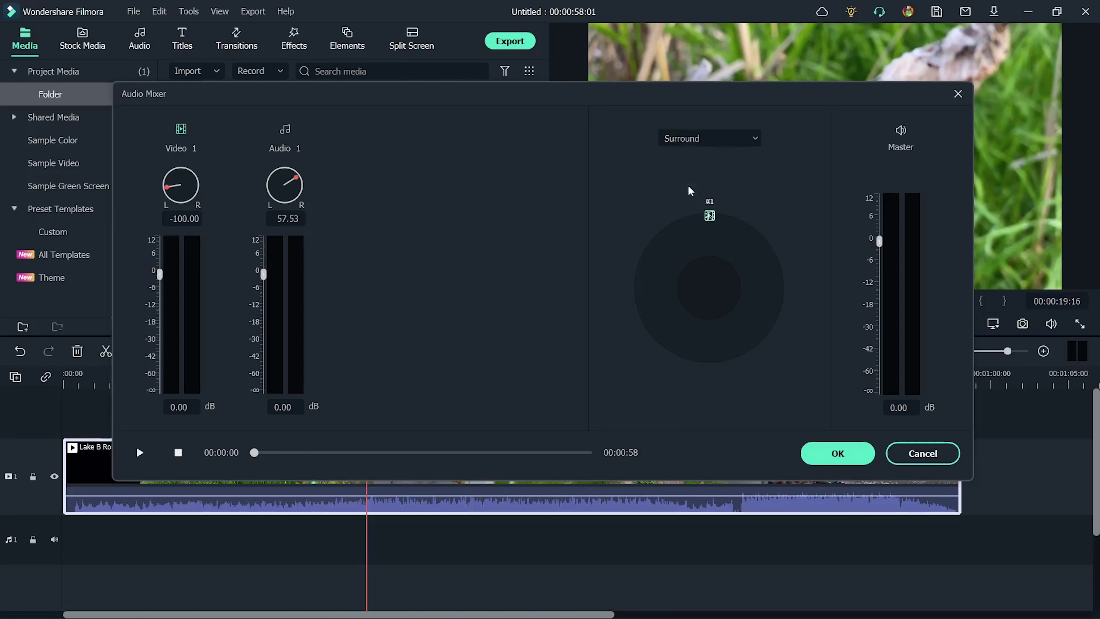
pyautogui.moveTo(709, 217); pyautogui.dragTo(628, 354)
pyautogui.moveTo(728, 207); pyautogui.dragTo(773, 339)
pyautogui.moveTo(712, 219); pyautogui.dragTo(784, 300)
pyautogui.moveTo(774, 262); pyautogui.dragTo(728, 358)
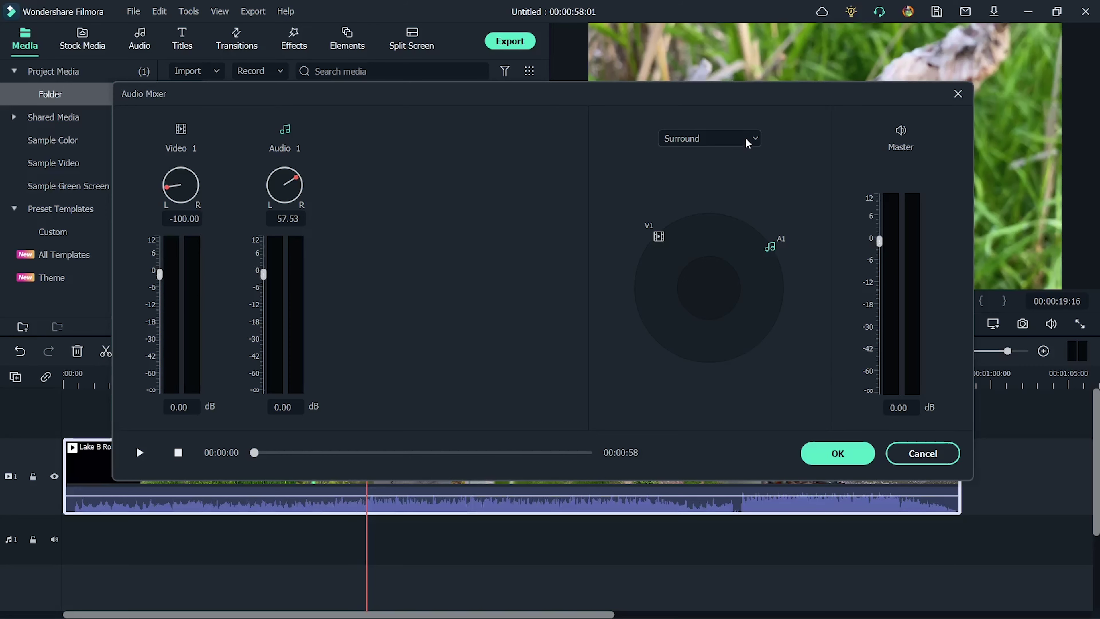
# Return the panner to Stereo, pan Audio 1 right to 86.27, and apply the mixer
pyautogui.click(746, 139)
pyautogui.click(741, 162)
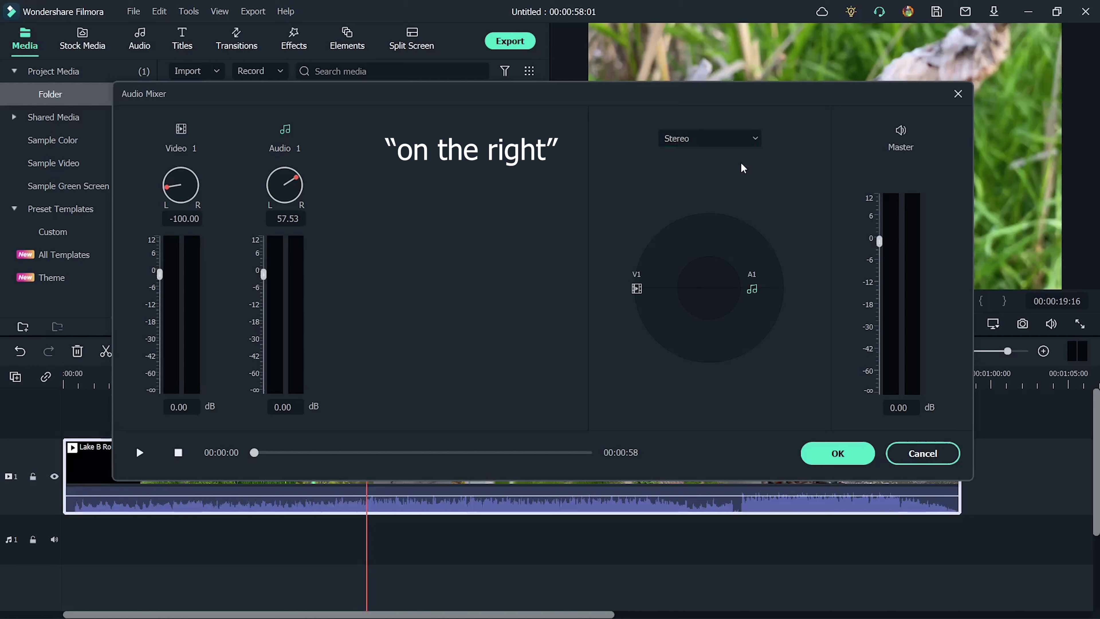
pyautogui.moveTo(752, 288); pyautogui.dragTo(773, 289)
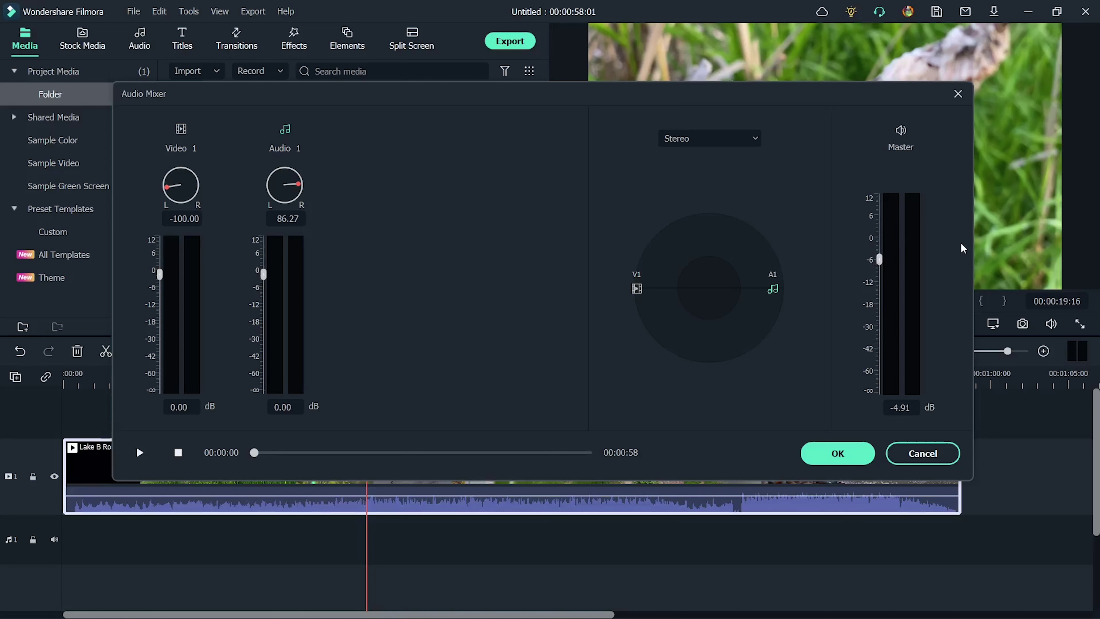
pyautogui.click(847, 454)
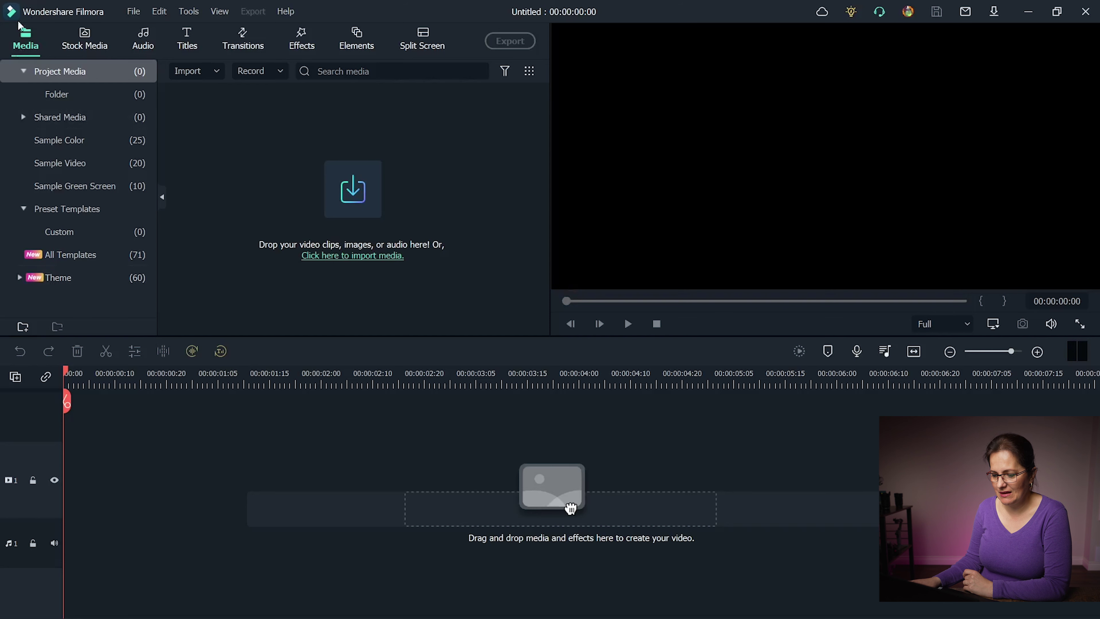
# Add the Energy Music Visualization template from Audio Visualization to the timeline
pyautogui.click(34, 283)
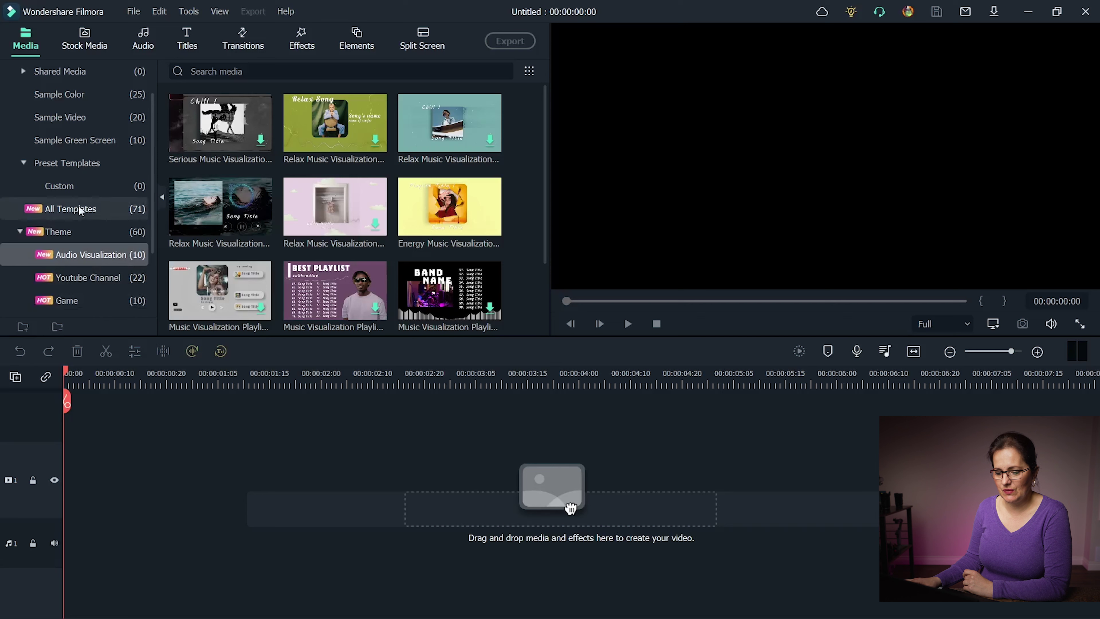
pyautogui.scroll(-2, 482, 127)
pyautogui.moveTo(481, 127); pyautogui.dragTo(172, 457)
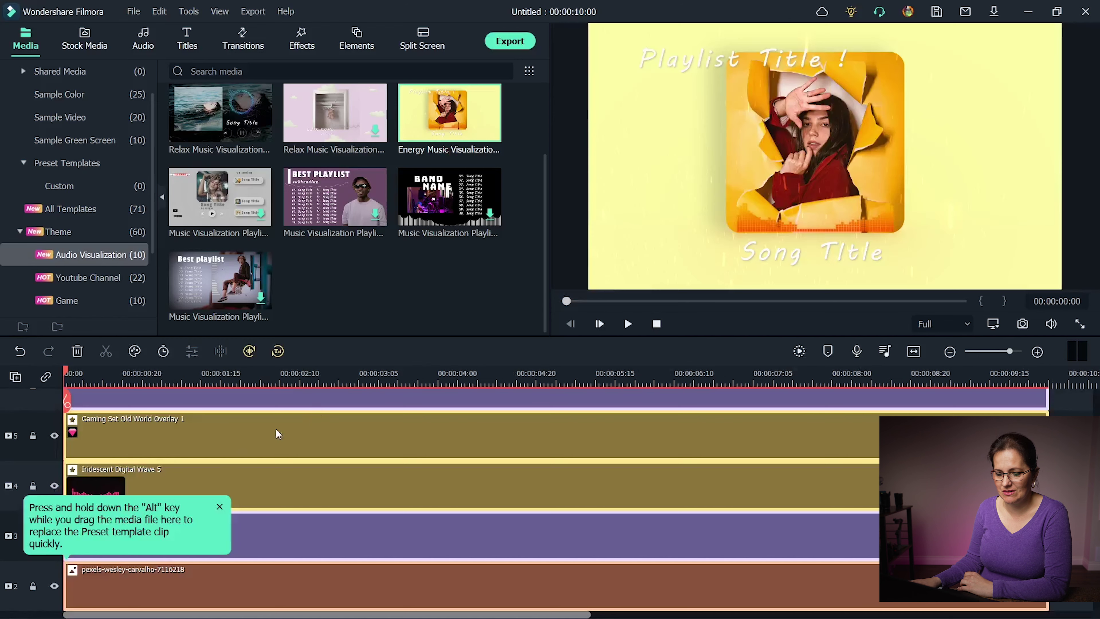
pyautogui.click(220, 507)
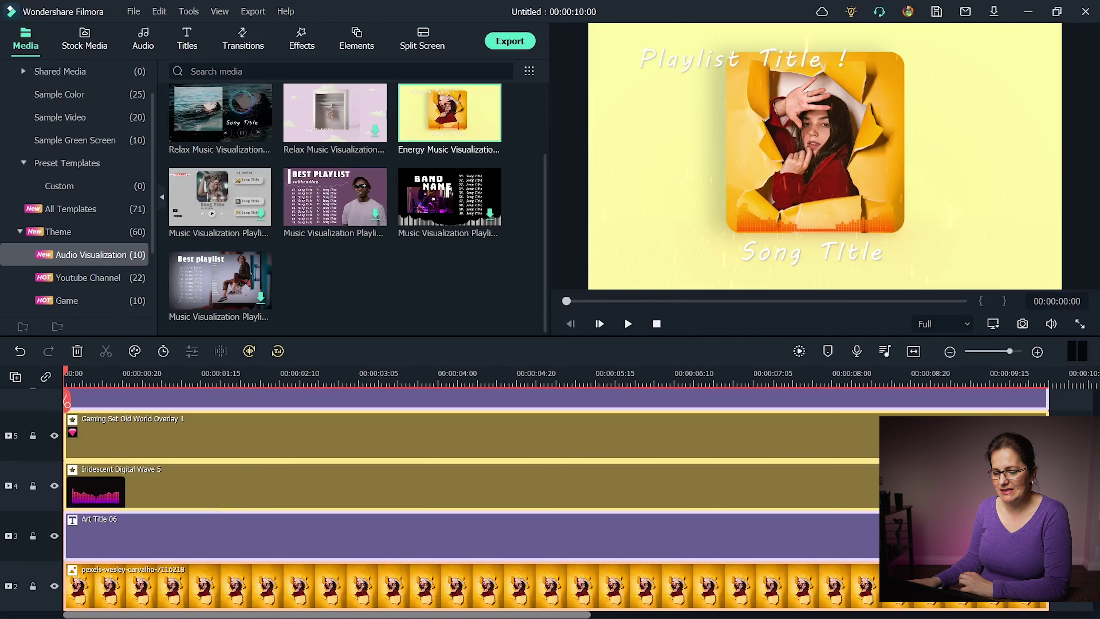
# Open the Art Title 06 title and erase the placeholder Song Title text
pyautogui.scroll(2, 96, 418)
pyautogui.doubleClick(92, 434)
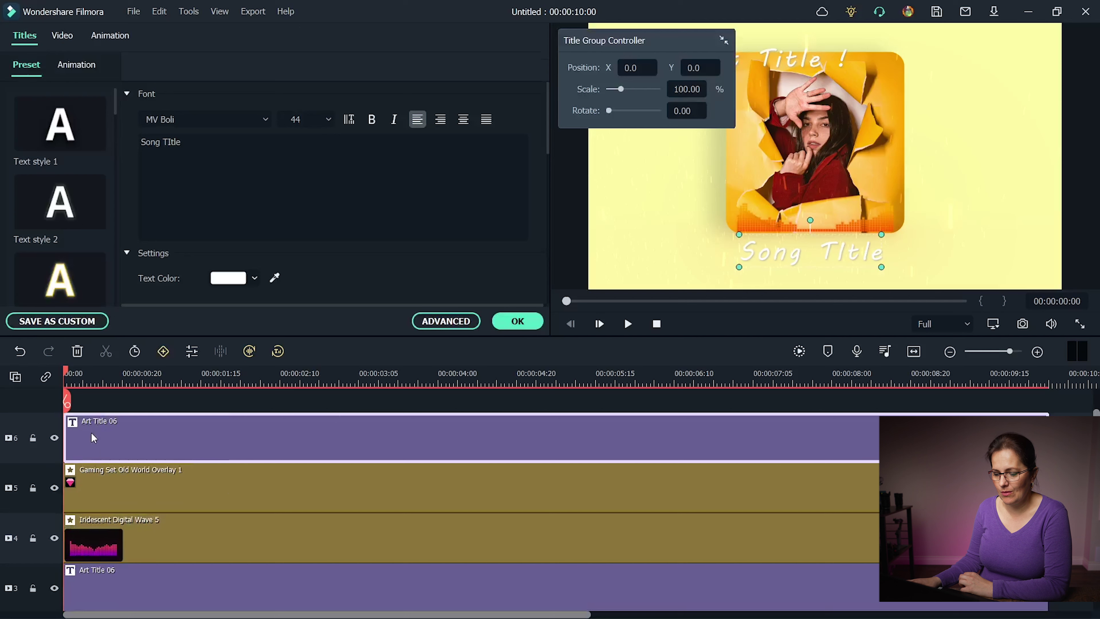
pyautogui.click(181, 166)
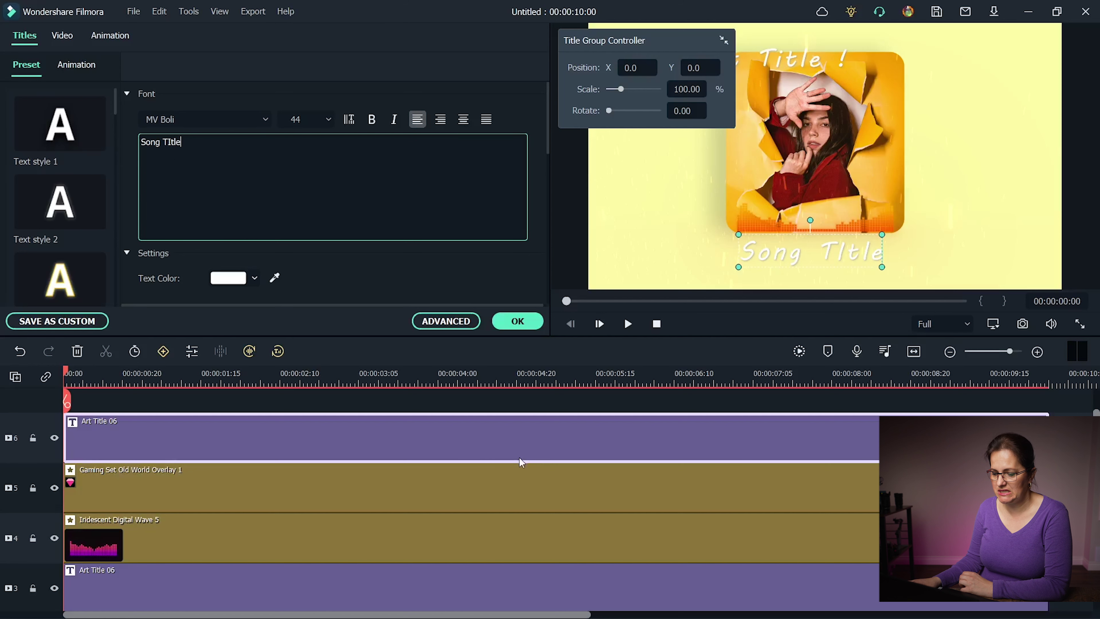
pyautogui.press('BackSpace')
pyautogui.press('BackSpace')
pyautogui.press('BackSpace')
pyautogui.press('BackSpace')
pyautogui.press('BackSpace')
pyautogui.press('BackSpace')
pyautogui.press('BackSpace')
pyautogui.press('BackSpace')
pyautogui.press('BackSpace')
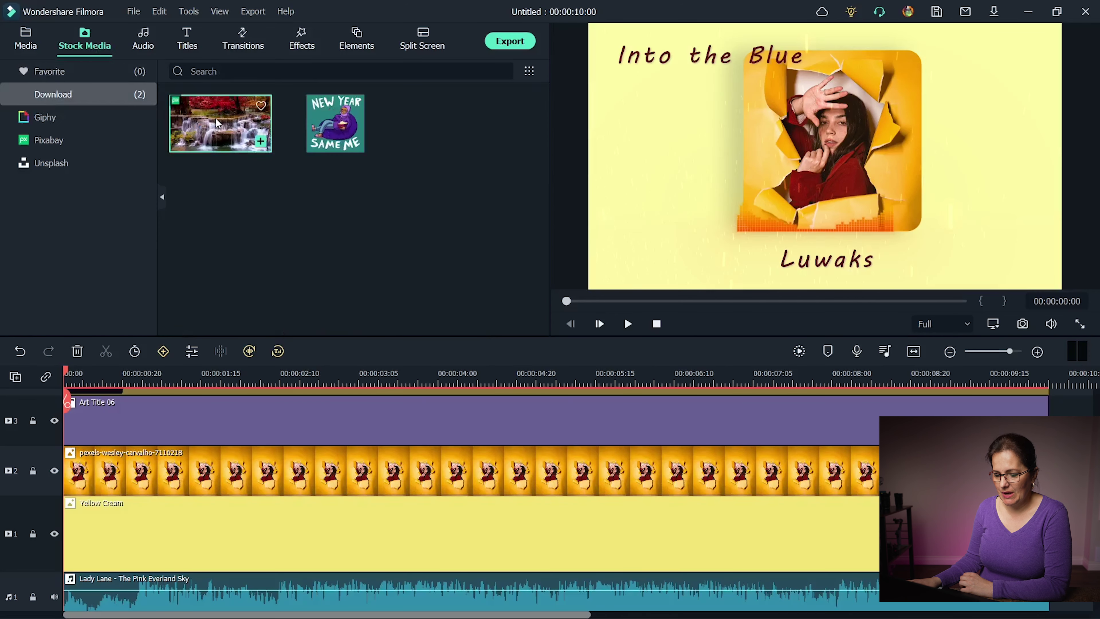
# Drop the waterfall stock clip into the template and add the Into The Blue song
pyautogui.doubleClick(217, 126)
pyautogui.moveTo(218, 128); pyautogui.dragTo(180, 482)
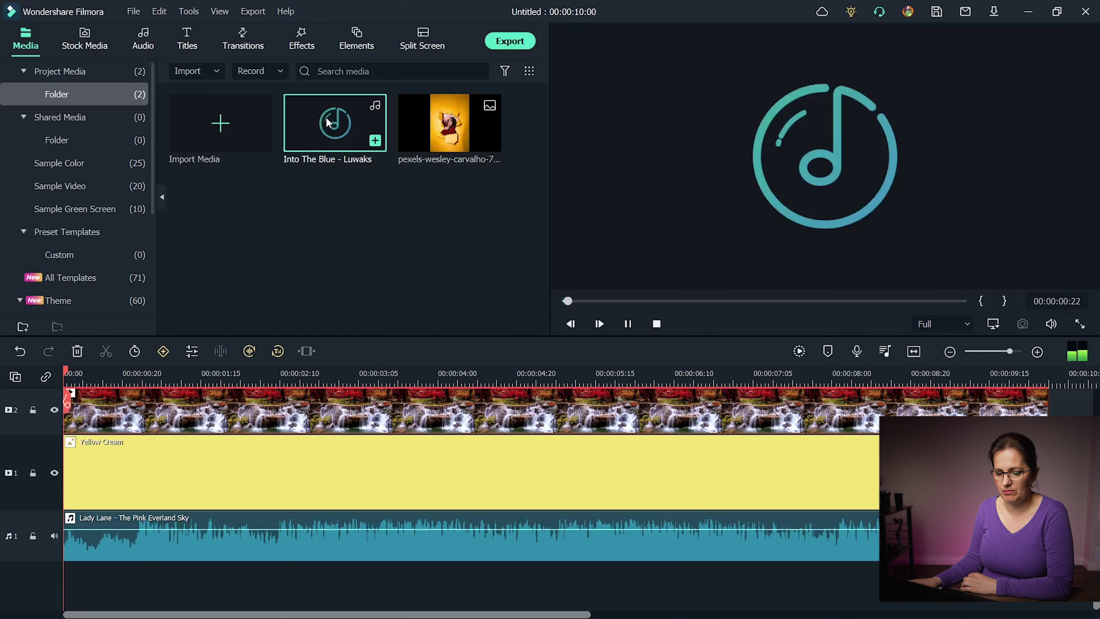
pyautogui.moveTo(337, 123); pyautogui.dragTo(202, 549)
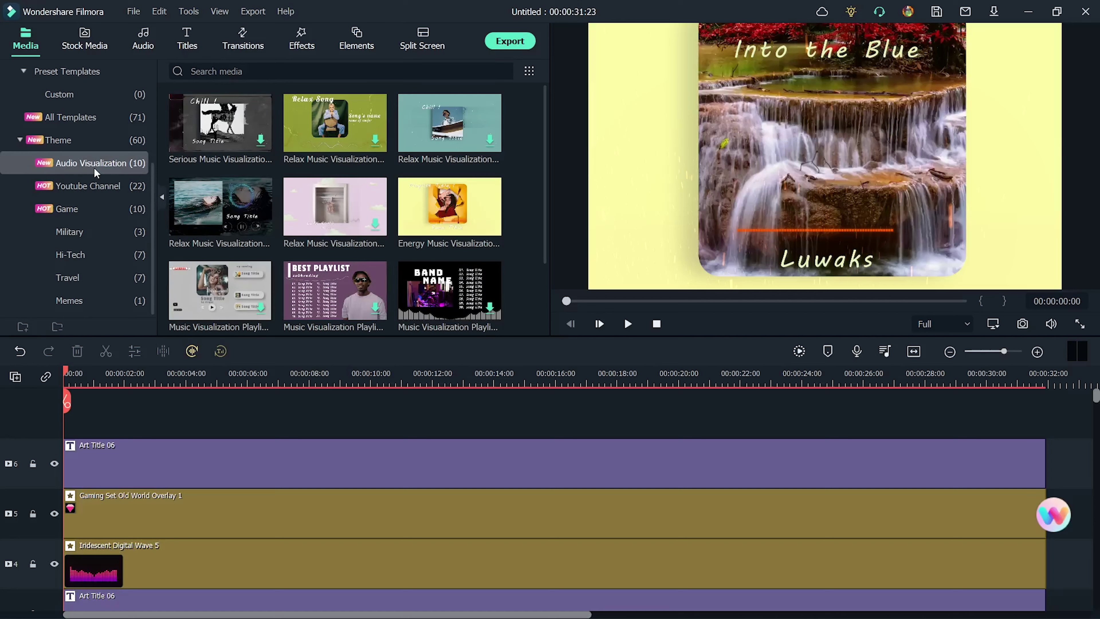
# Browse the Youtube Channel, Game, Military, Hi-Tech, Travel and Memes theme categories
pyautogui.click(86, 184)
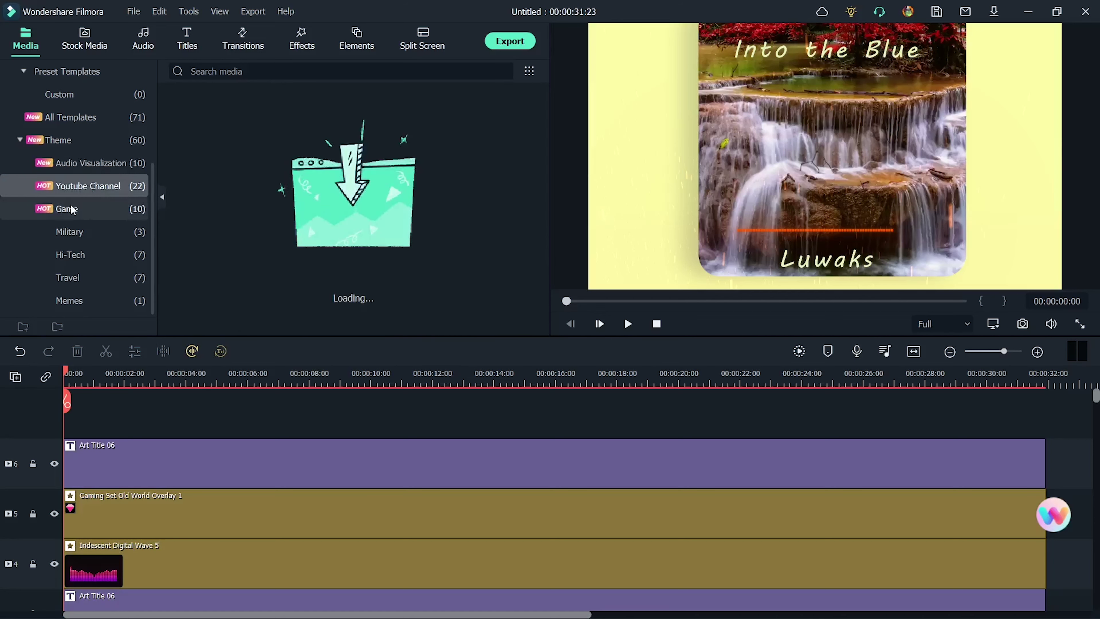
pyautogui.click(71, 211)
pyautogui.click(67, 233)
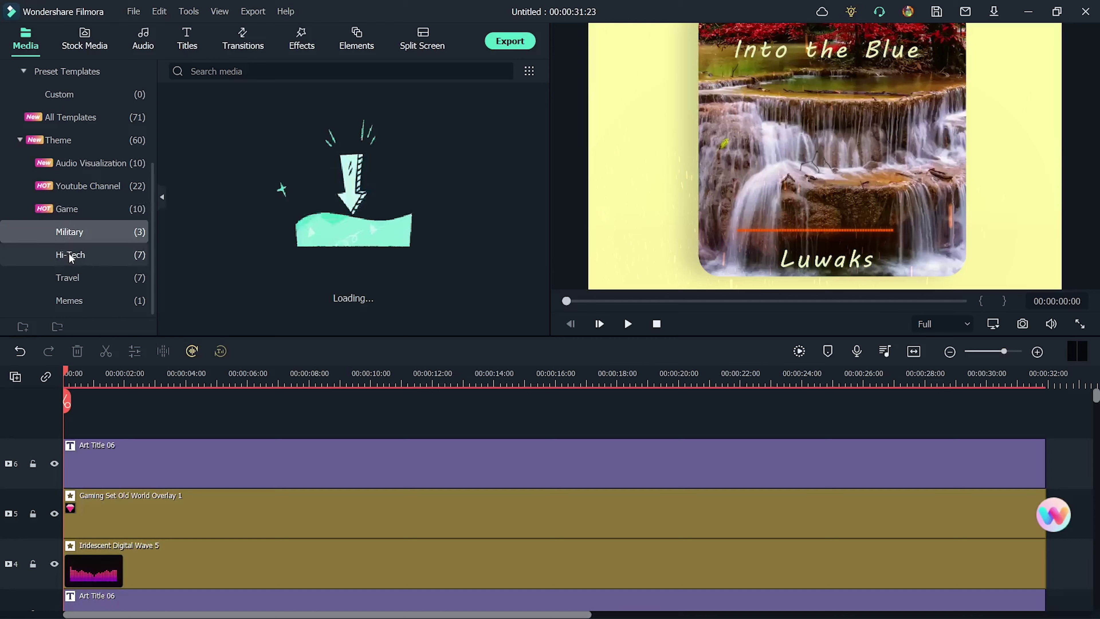
pyautogui.click(72, 255)
pyautogui.click(65, 284)
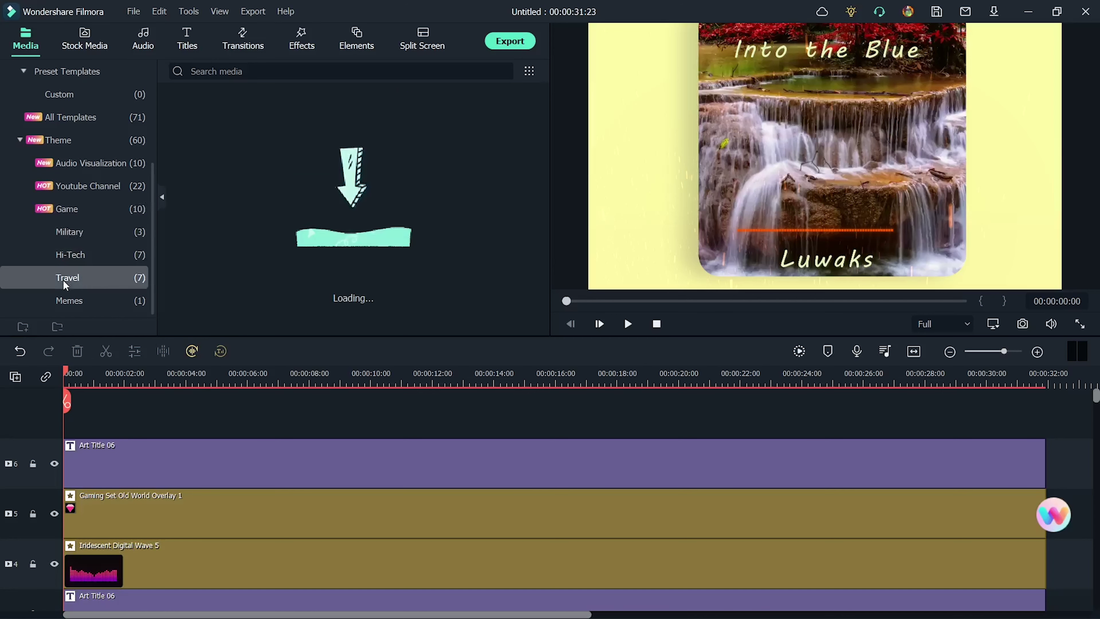
pyautogui.click(61, 299)
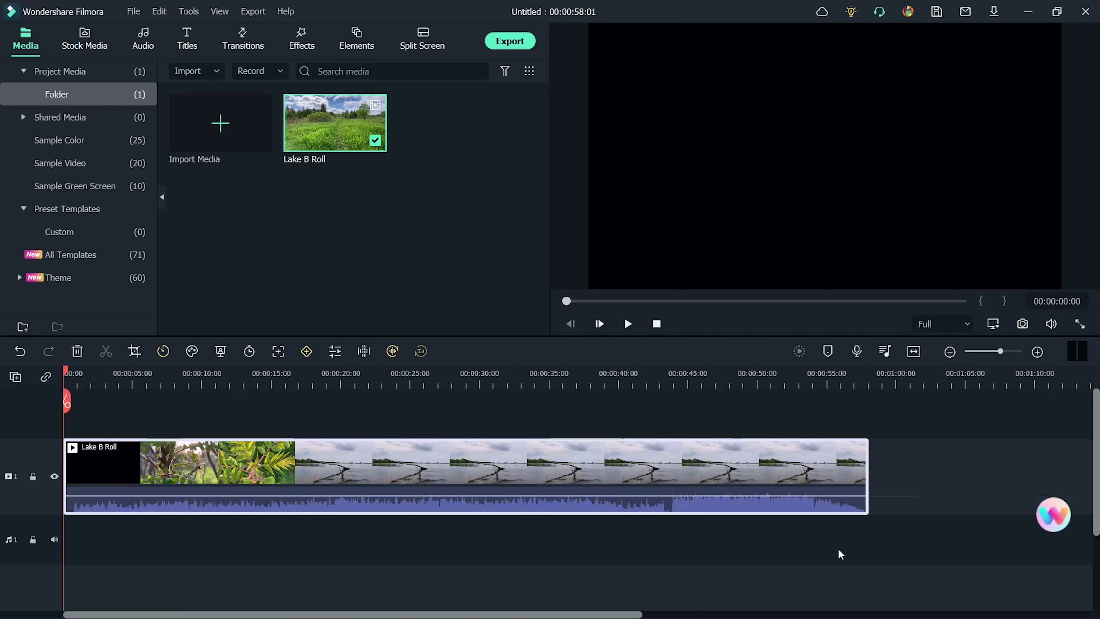
# Add White Circle 1 above Lake B Roll, stretch it to the clip's end, and play from 17 s
pyautogui.click(307, 35)
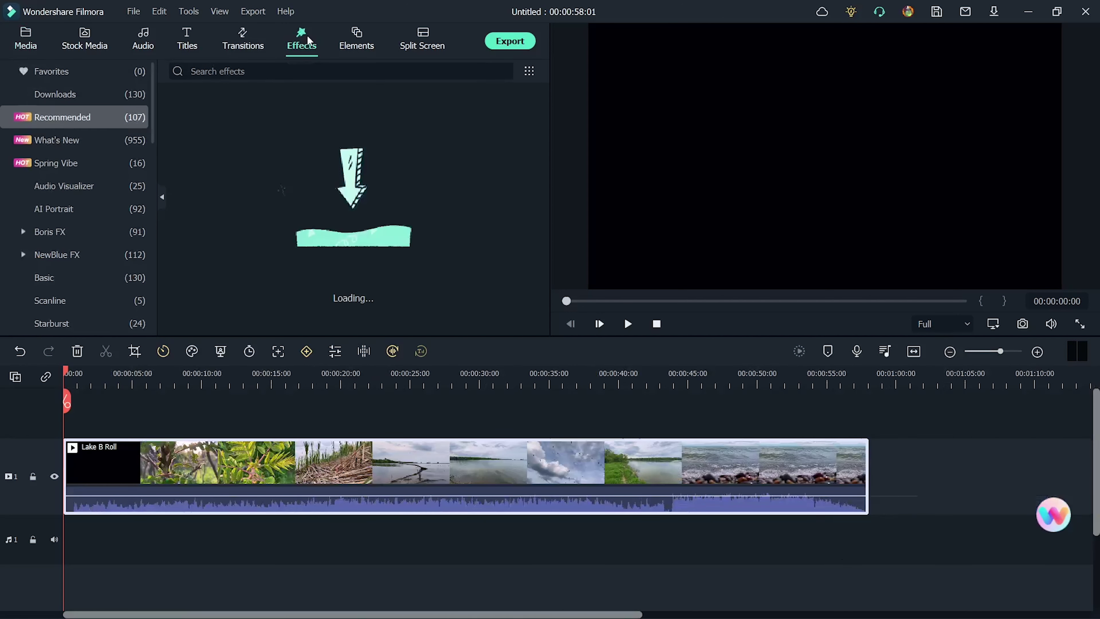
pyautogui.click(55, 186)
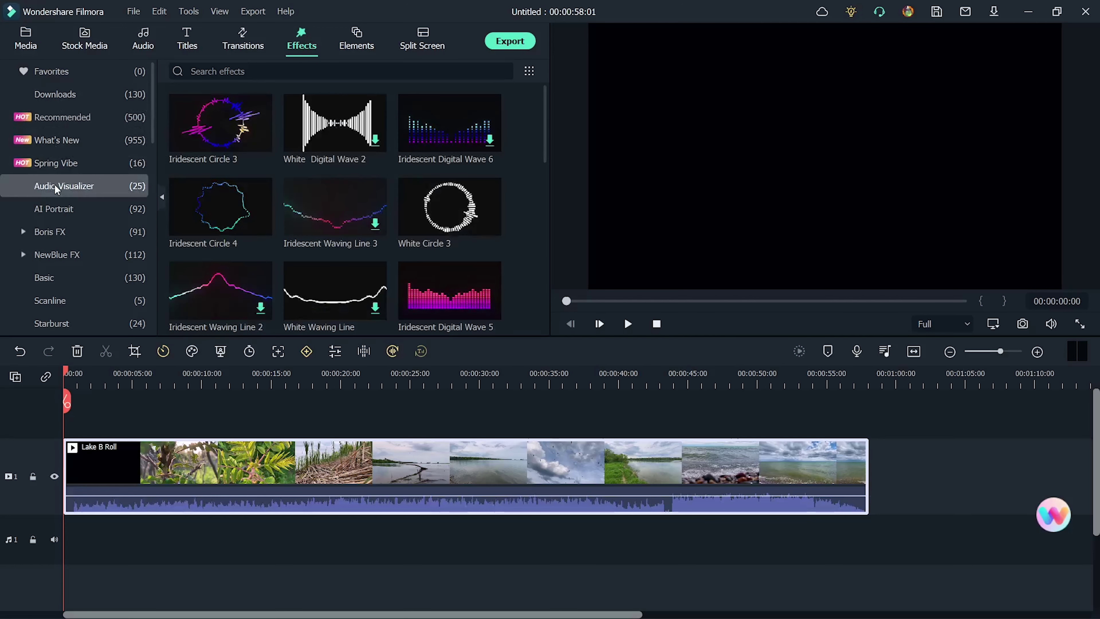
pyautogui.moveTo(546, 99); pyautogui.dragTo(555, 187)
pyautogui.moveTo(263, 245)
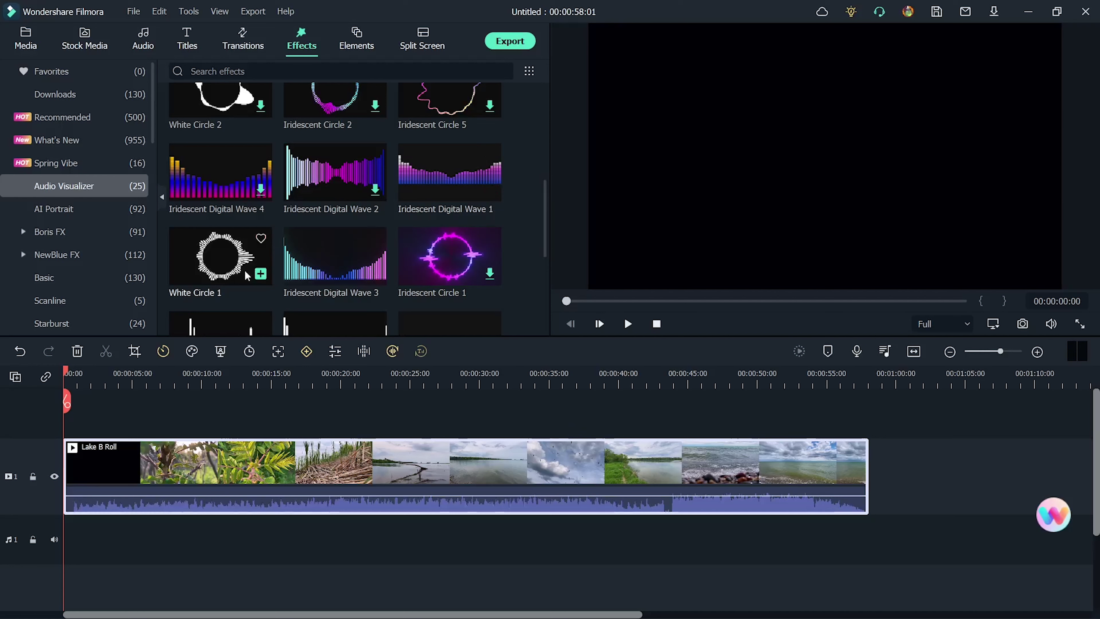
pyautogui.moveTo(240, 263); pyautogui.dragTo(65, 412)
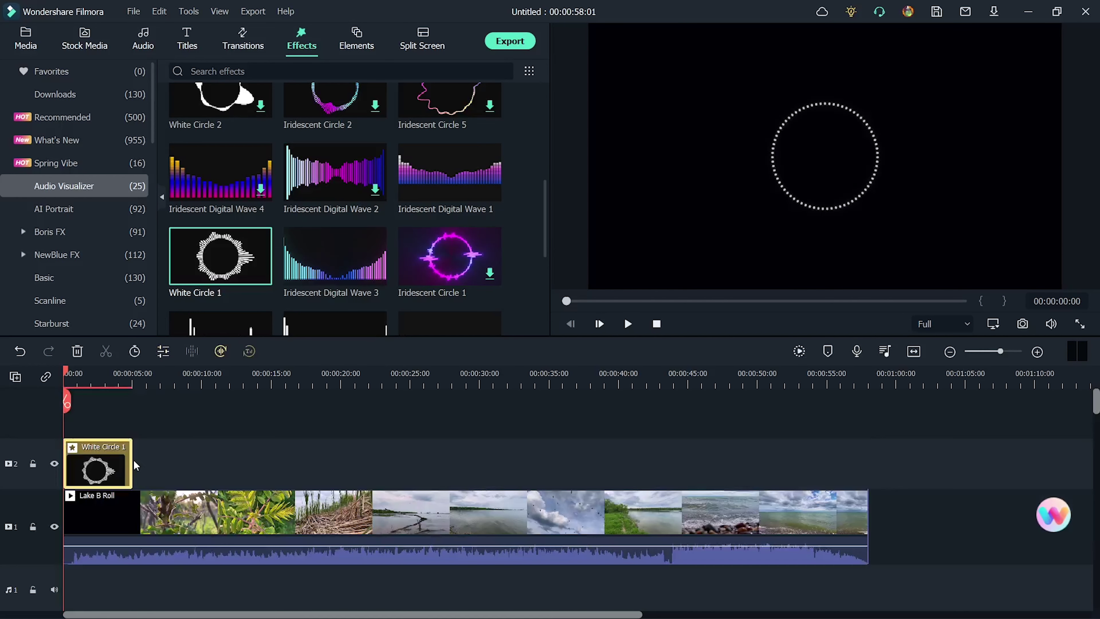
pyautogui.moveTo(133, 460); pyautogui.dragTo(868, 460)
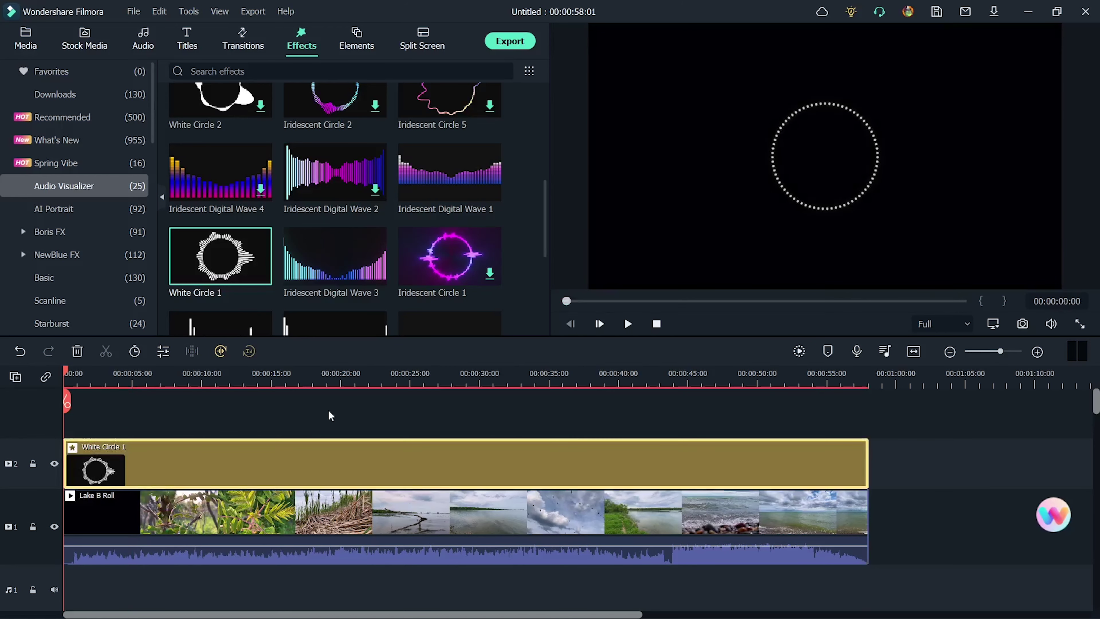
pyautogui.click(305, 374)
pyautogui.press('space')
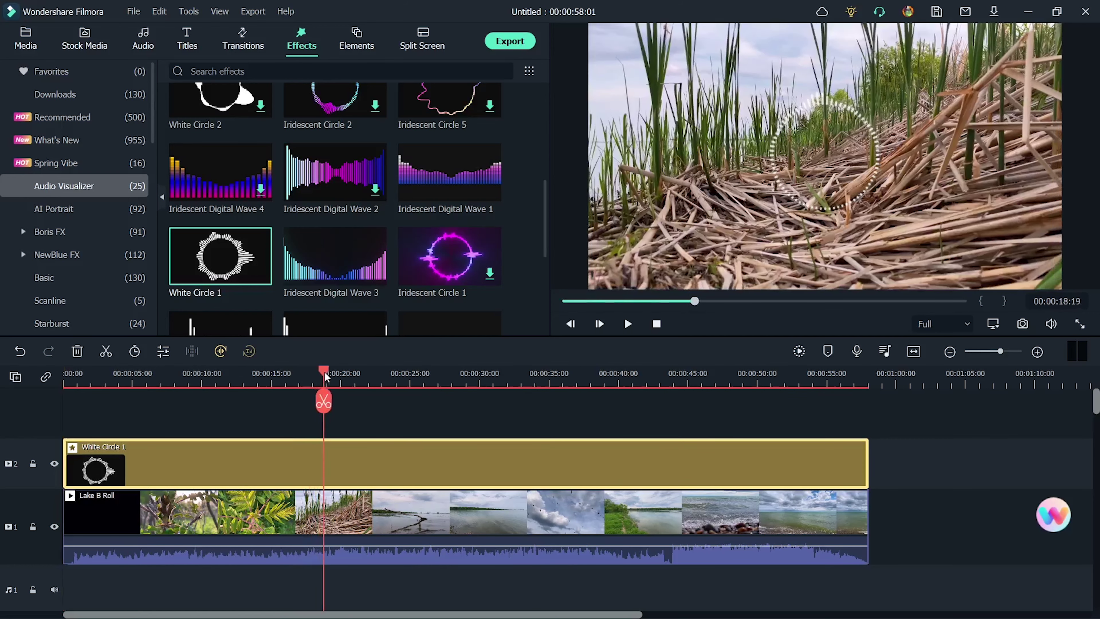